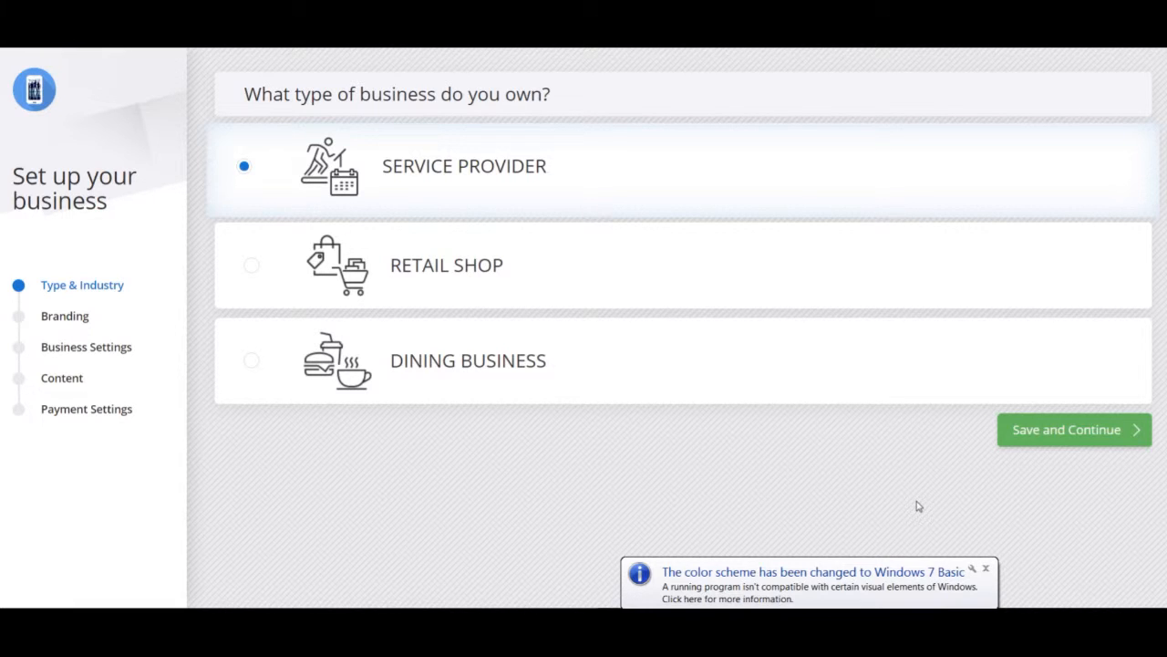
Step: Choose Service Provider as the business type and save the choice to continue
left_click(244, 265)
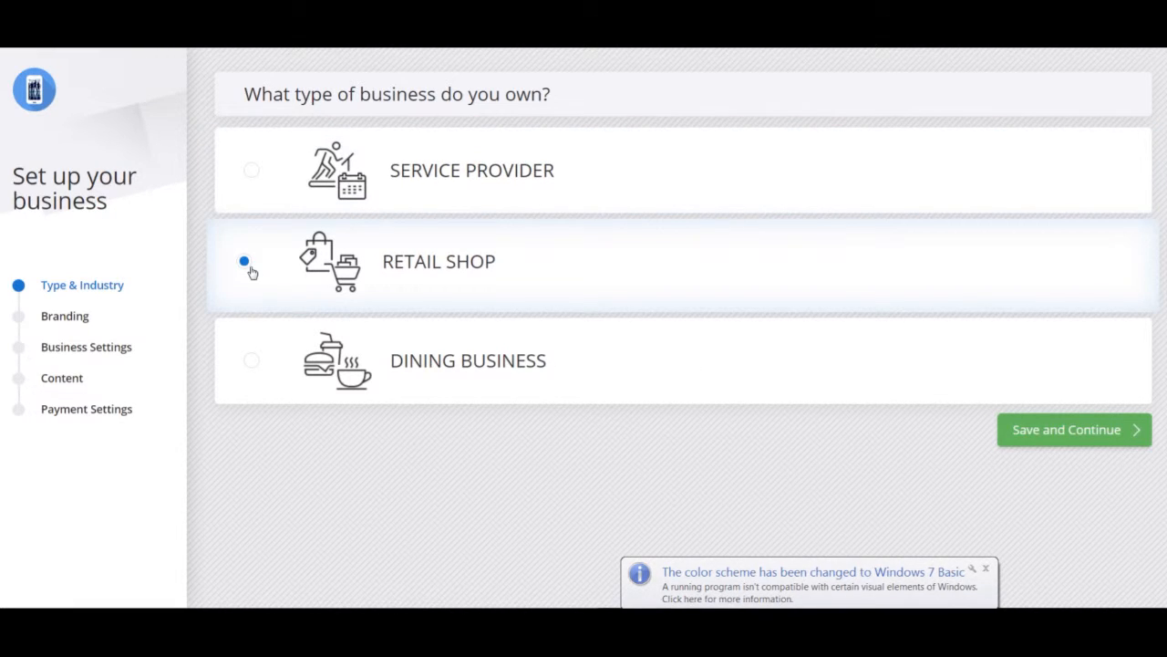
left_click(253, 363)
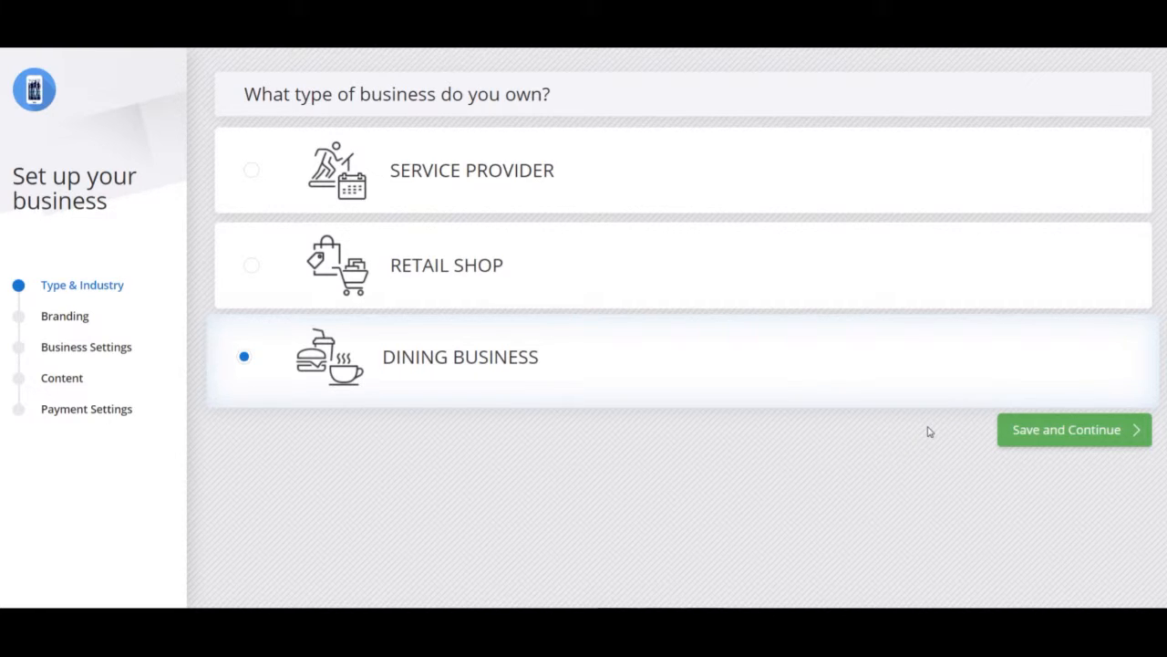
left_click(252, 177)
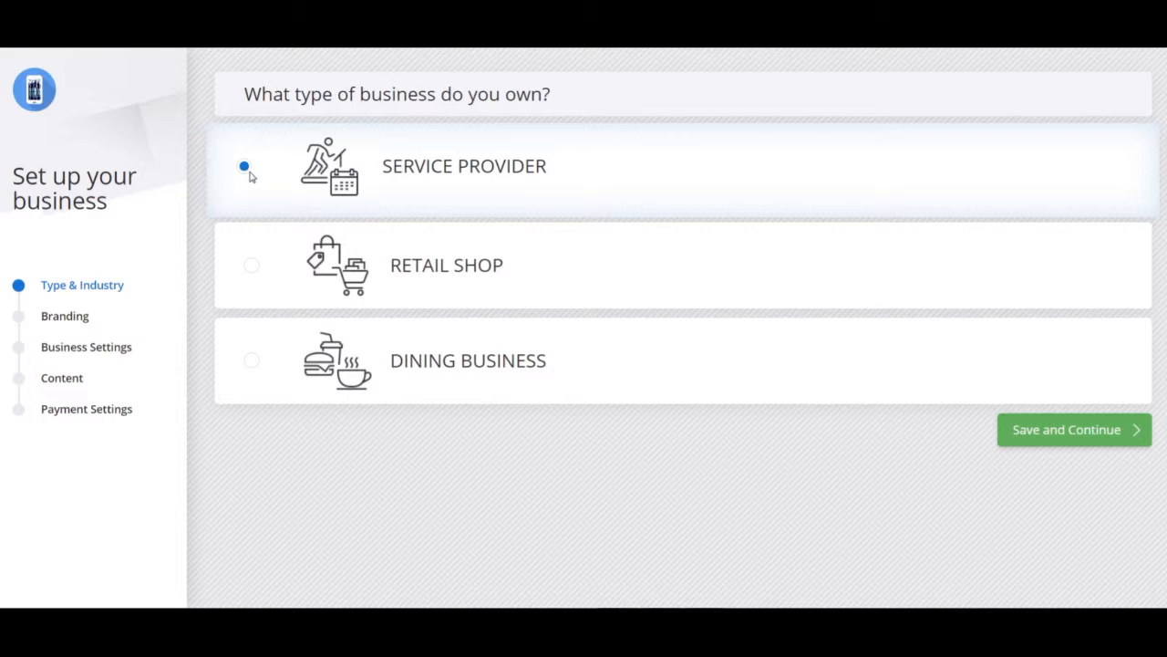
left_click(1131, 432)
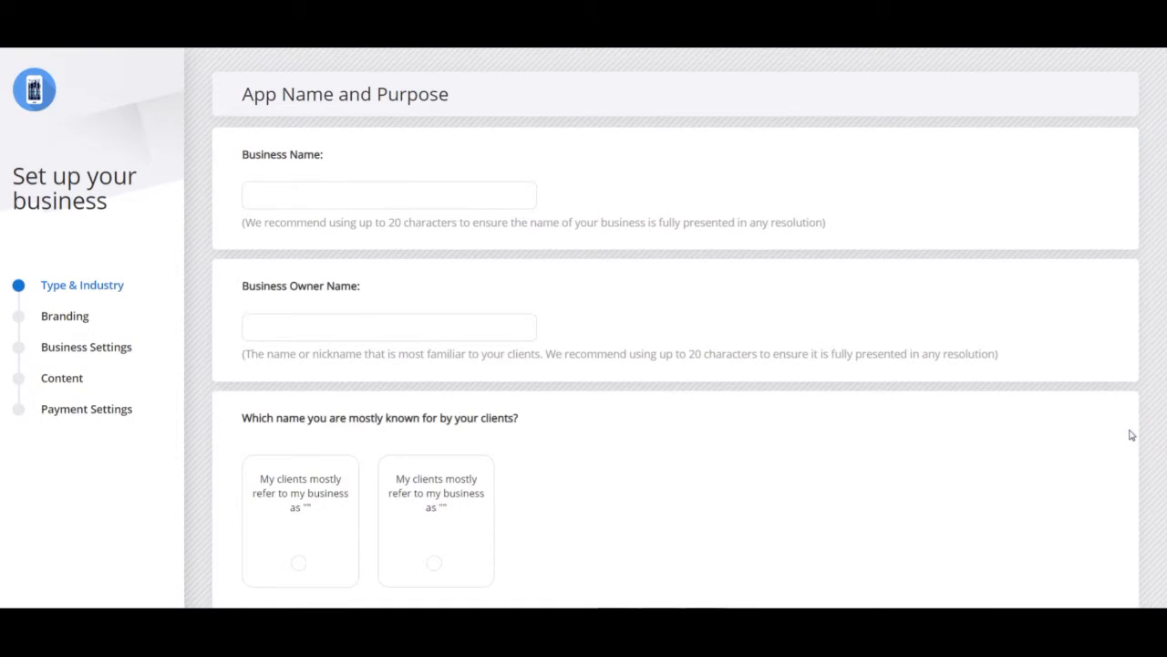
Step: Enter "Today's test" as the business name and "Test" as the business owner name
left_click(407, 196)
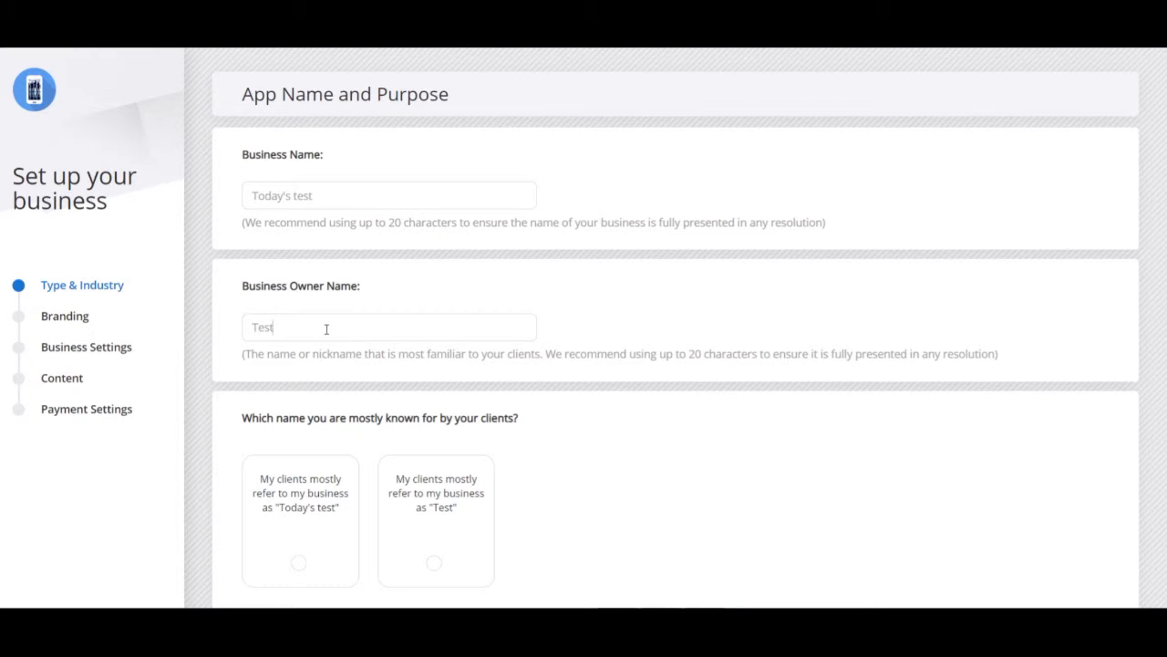
scroll(325, 328, "down", 2)
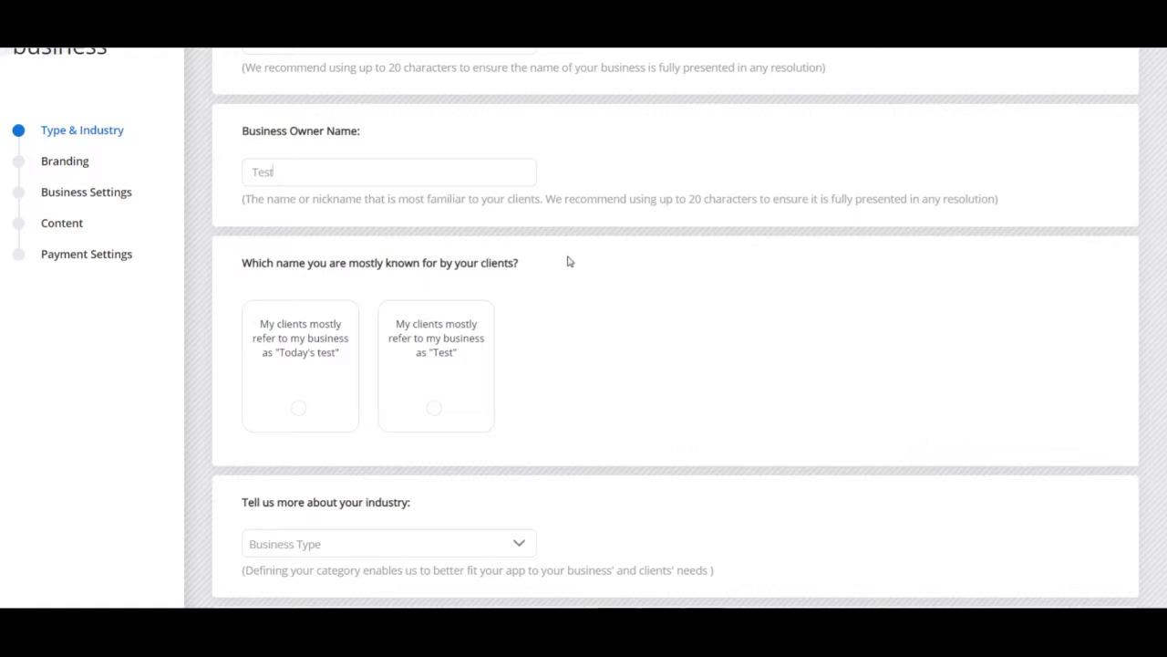
scroll(568, 261, "up", 2)
scroll(290, 461, "down", 1)
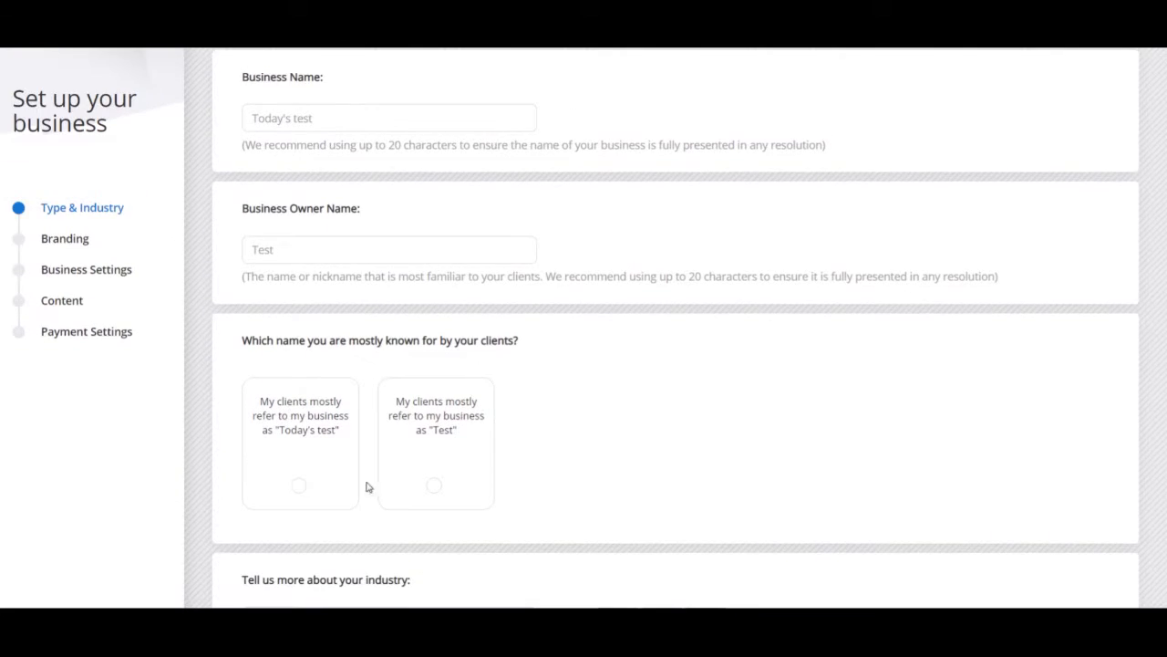
scroll(554, 400, "up", 1)
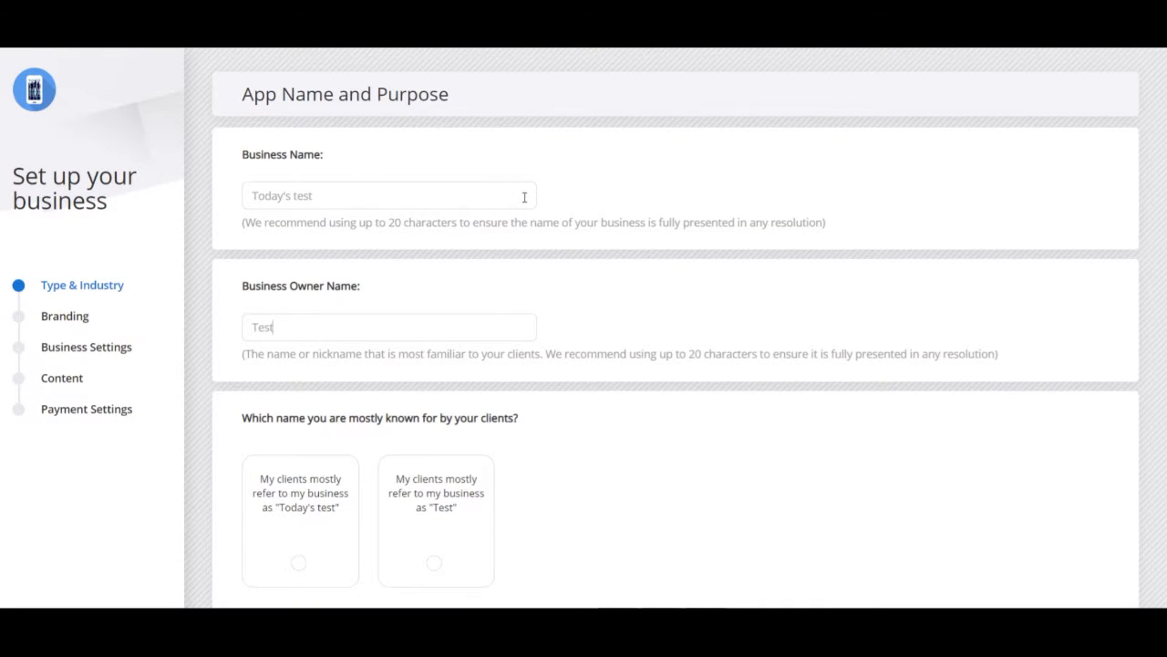
Step: Browse the available business types and set the industry to Photography
scroll(525, 197, "down", 4)
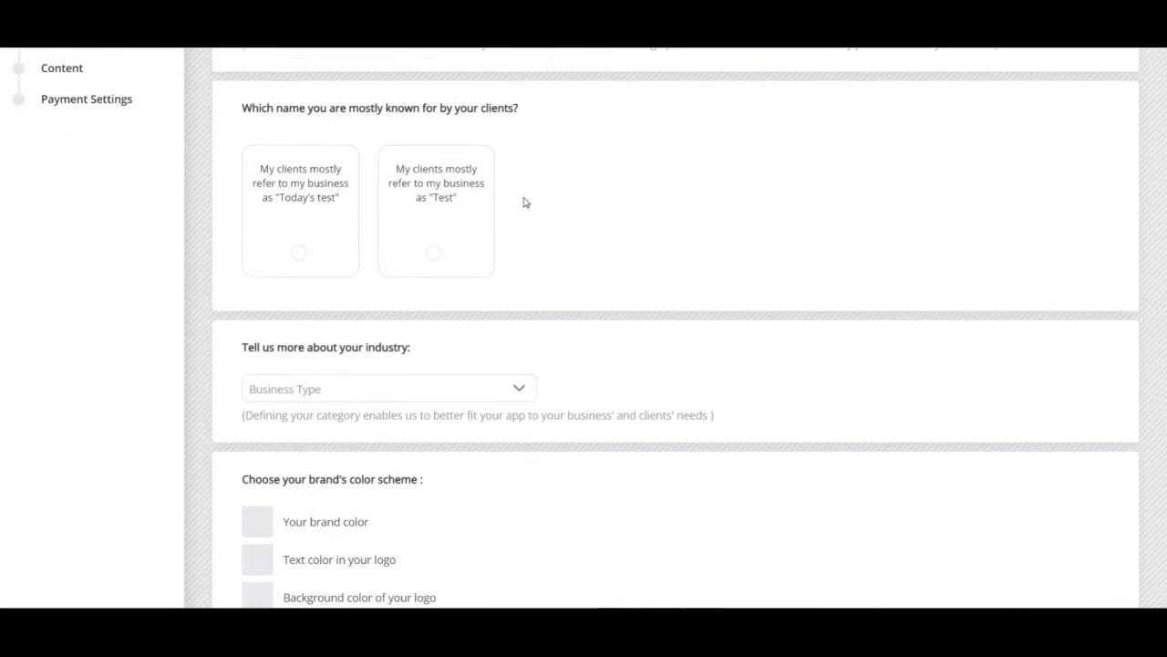
scroll(524, 203, "down", 1)
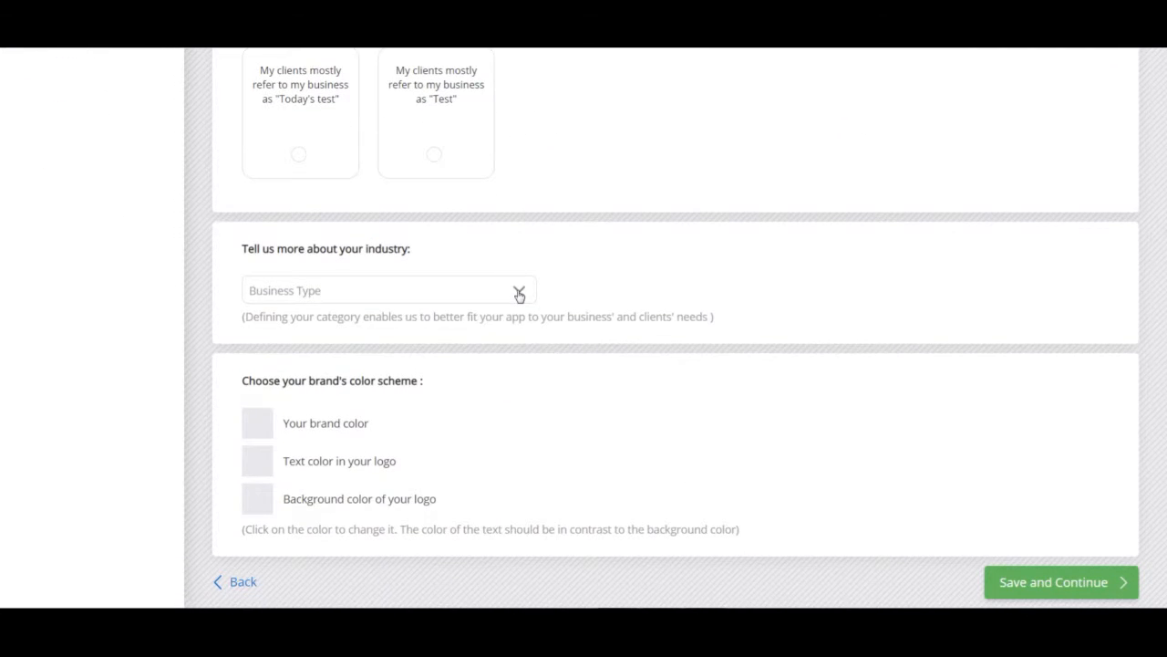
left_click(519, 292)
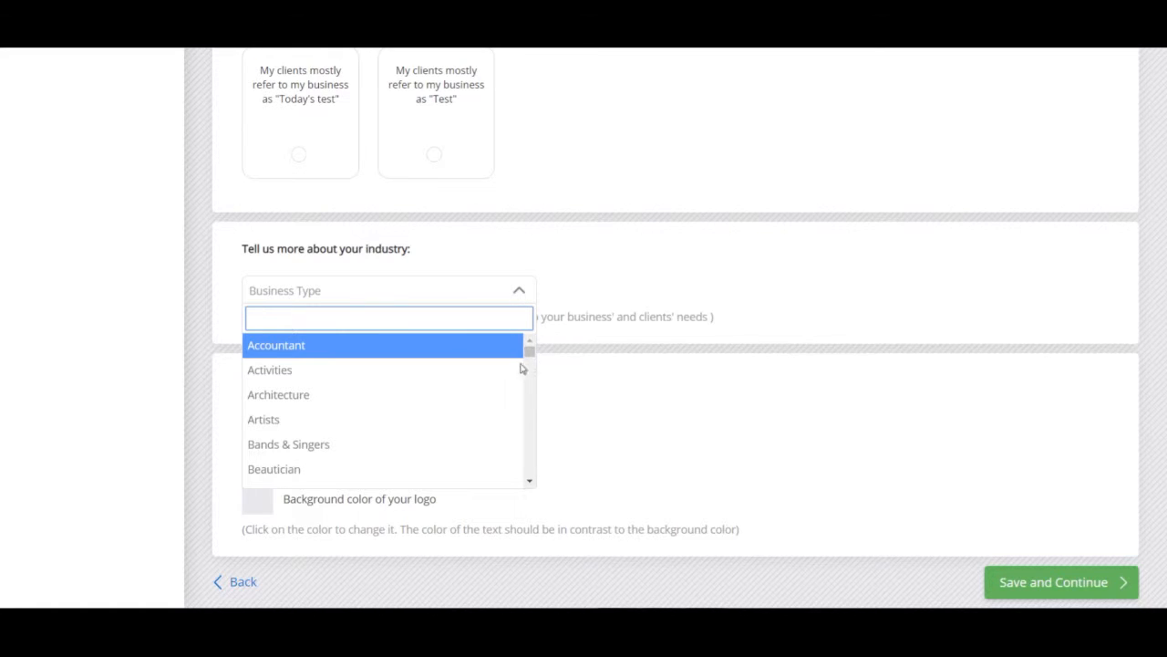
scroll(465, 403, "down", 5)
scroll(463, 405, "up", 2)
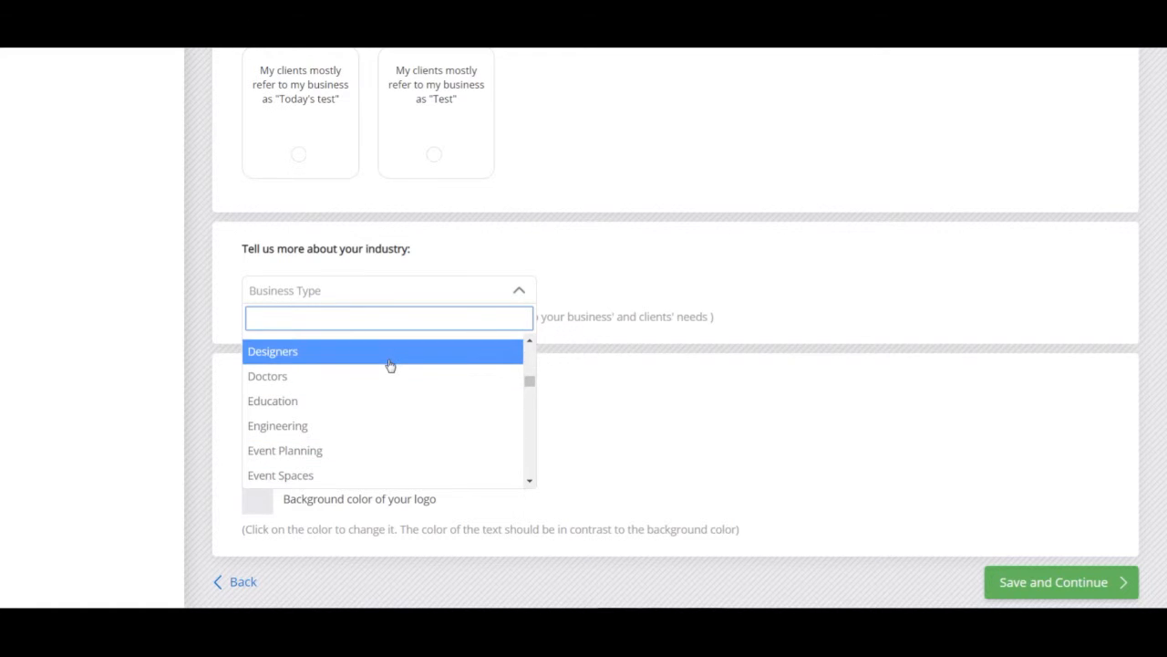
scroll(388, 365, "up", 2)
scroll(376, 354, "up", 2)
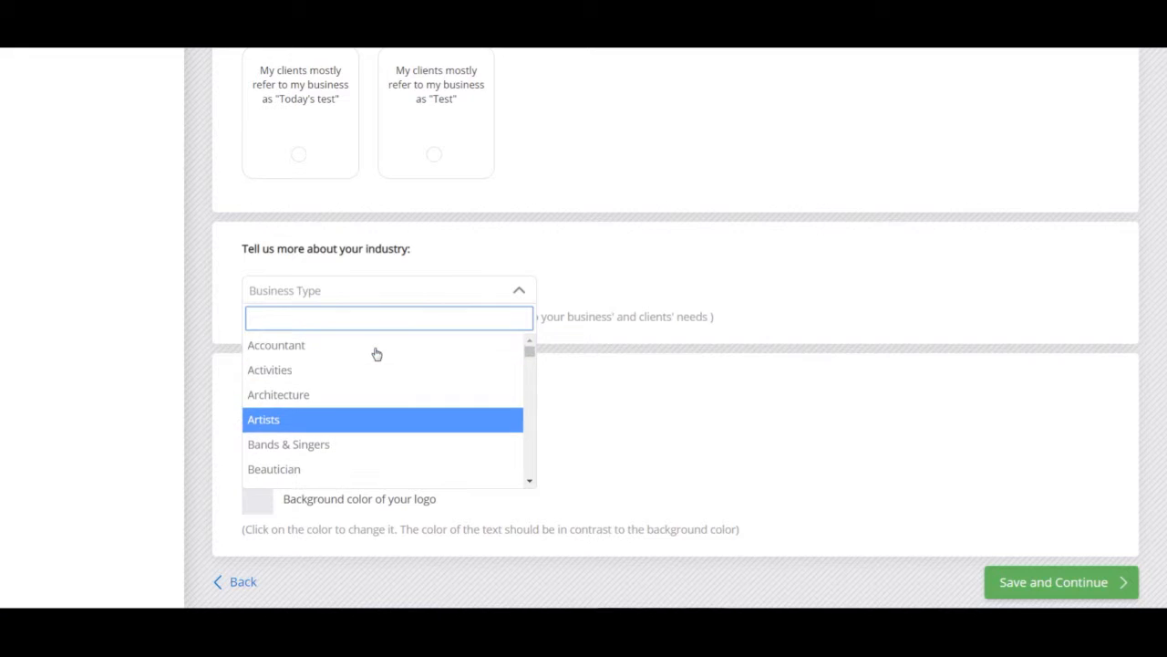
scroll(348, 394, "down", 3)
scroll(350, 389, "down", 5)
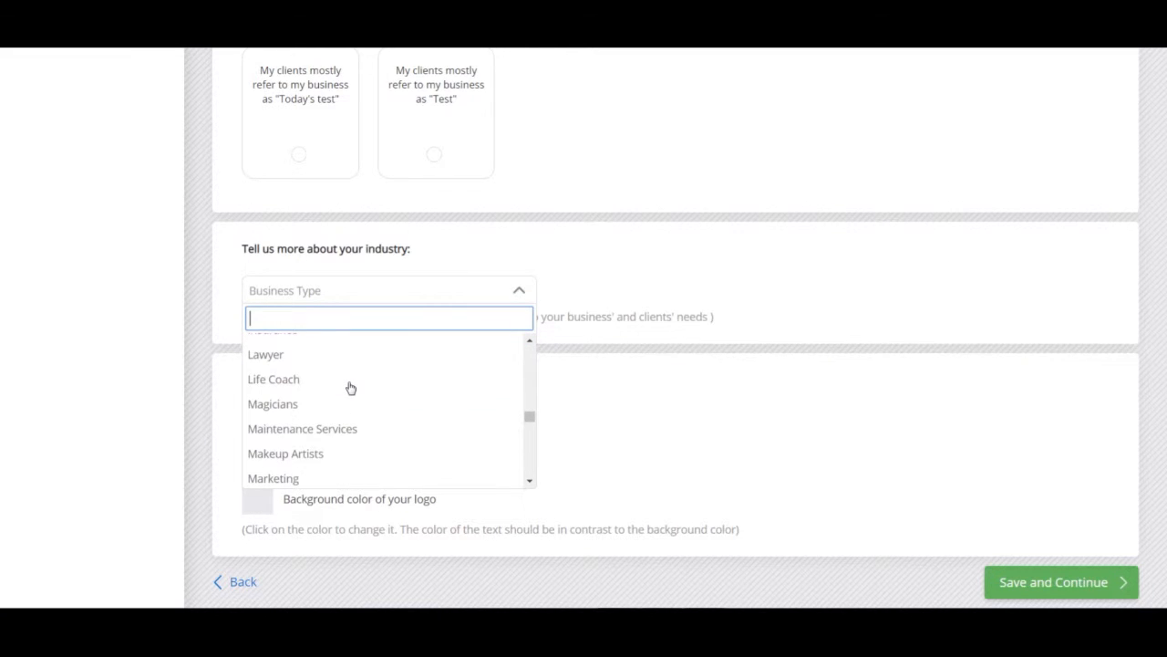
scroll(350, 388, "down", 5)
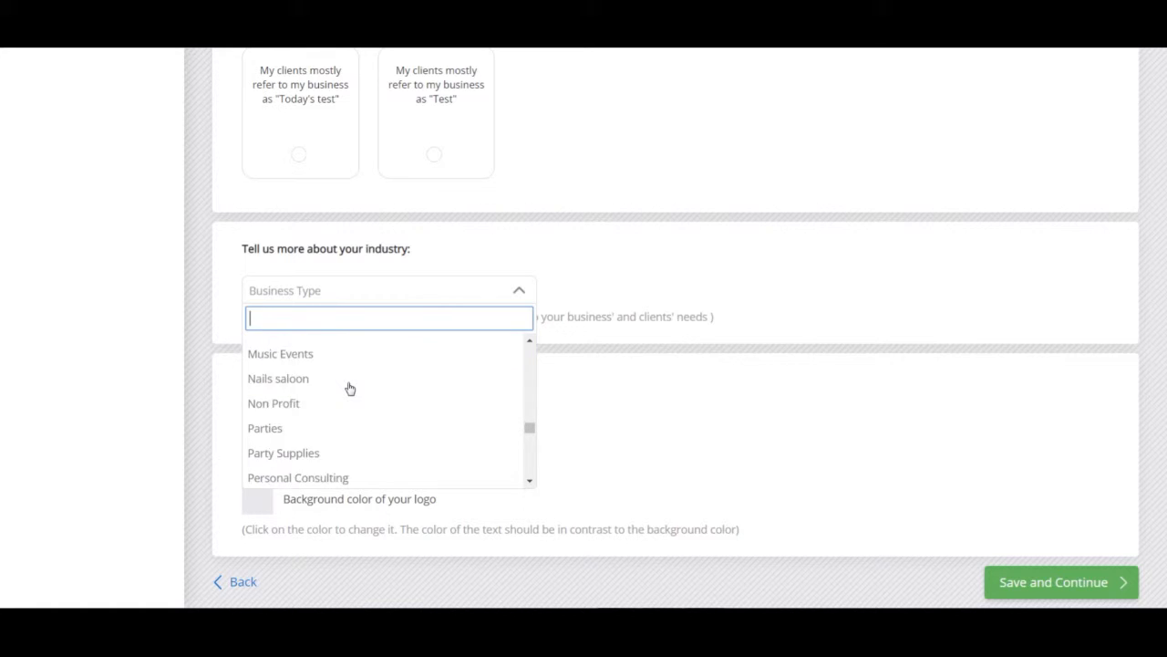
scroll(348, 389, "down", 2)
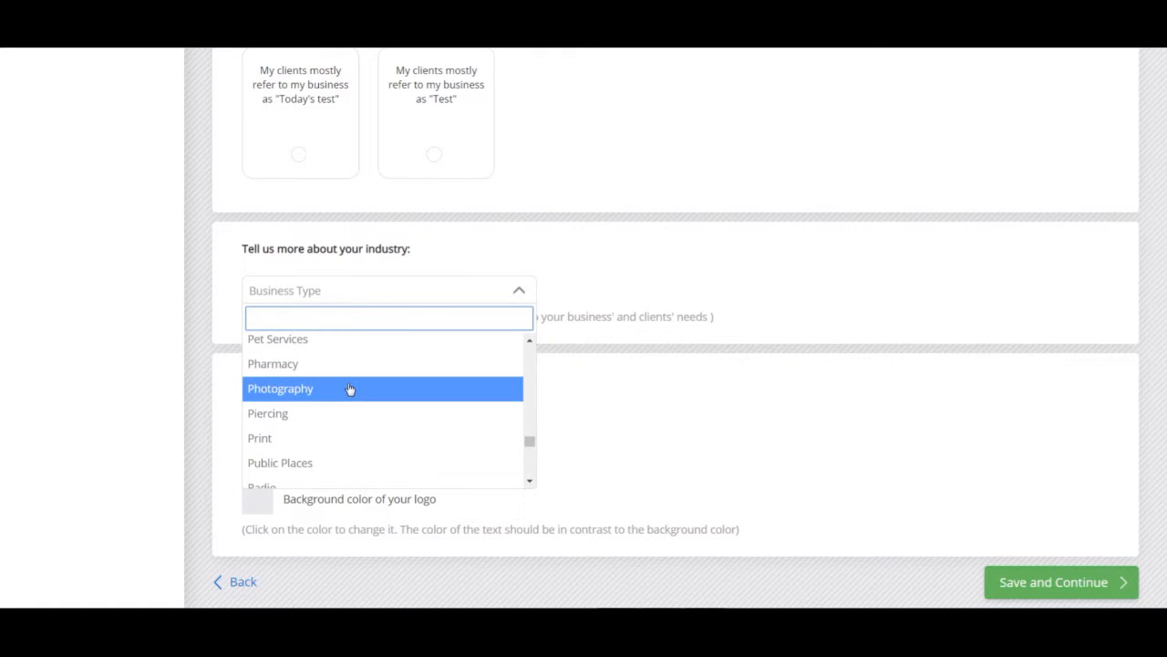
left_click(317, 393)
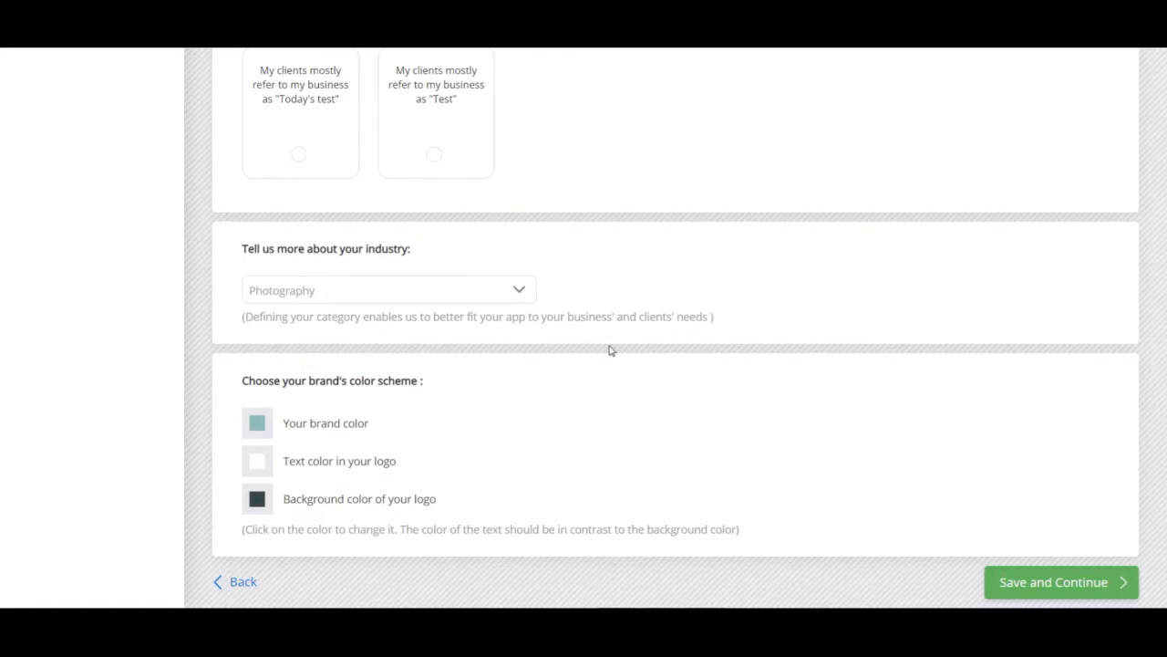
Step: Change the brand color in the color scheme to a bright green and save it
left_click(258, 428)
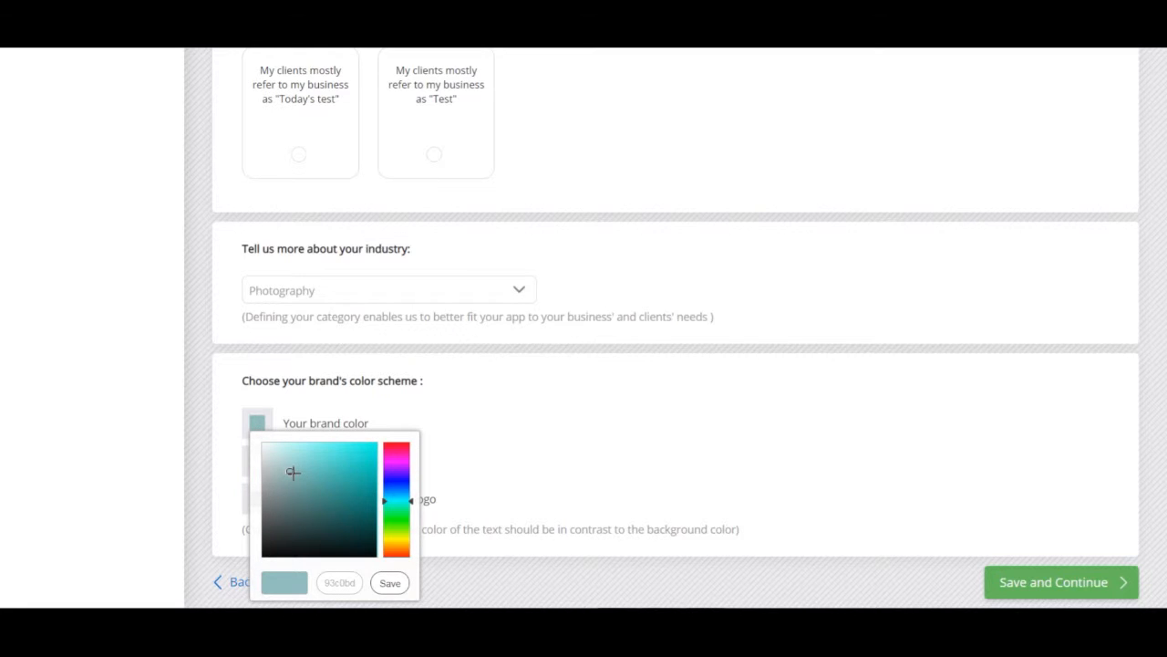
left_click_drag(292, 472, 370, 446)
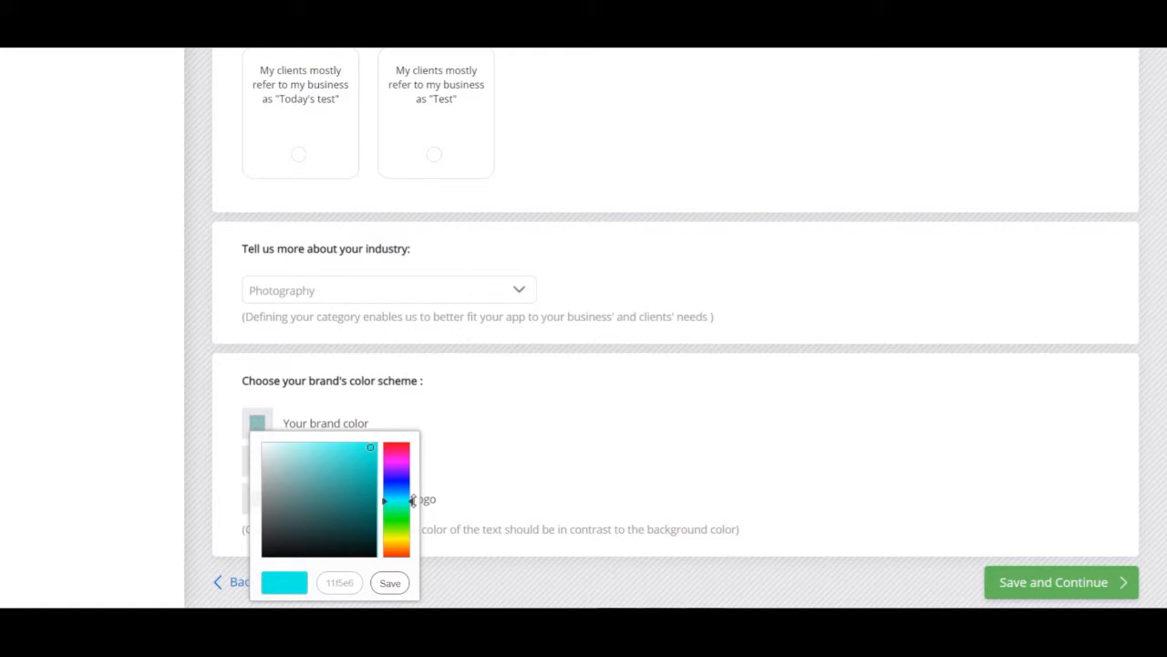
left_click_drag(412, 500, 401, 520)
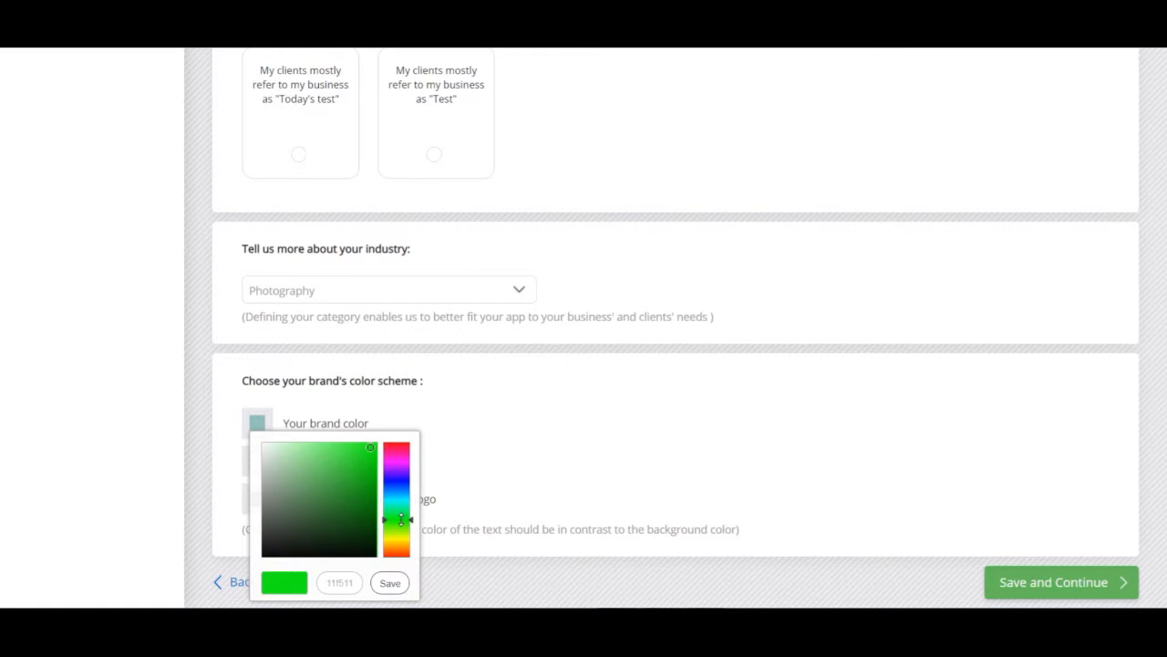
left_click(389, 583)
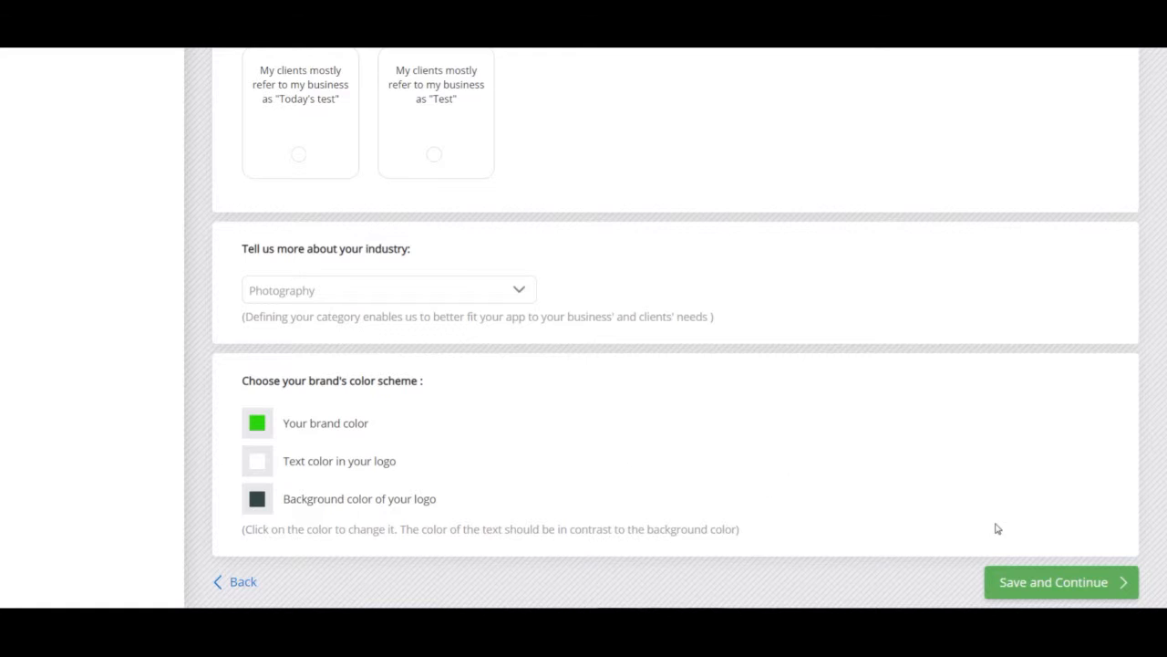
Step: Specify that clients mostly refer to the business as "Today's test" and continue to the branding page
left_click(1017, 585)
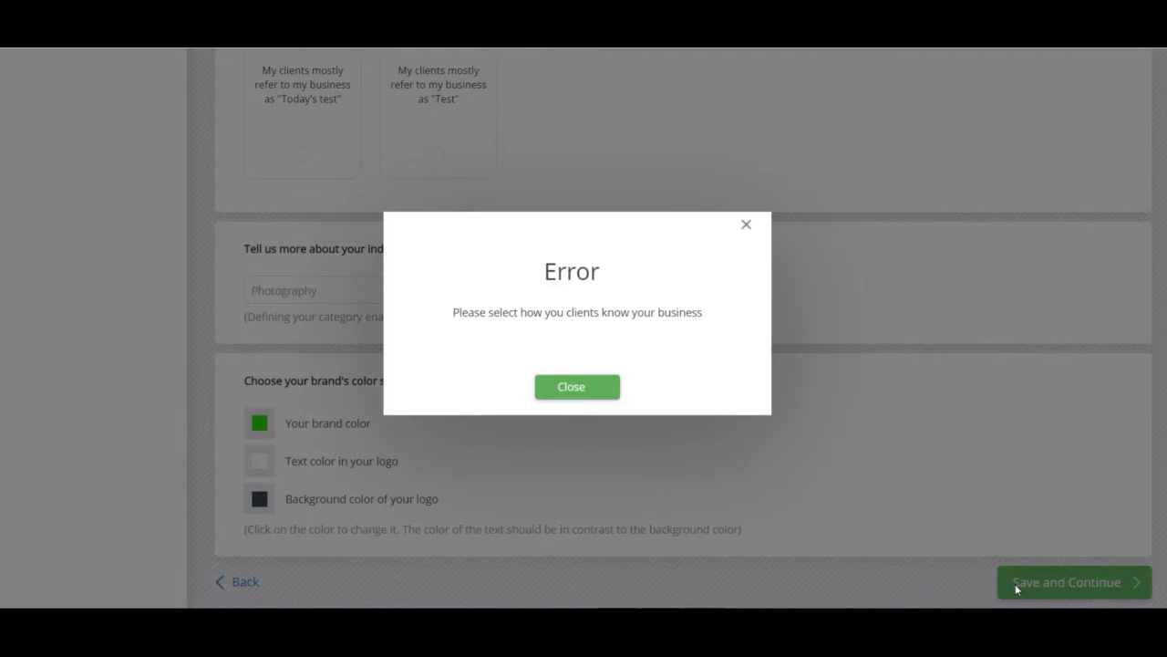
left_click(577, 387)
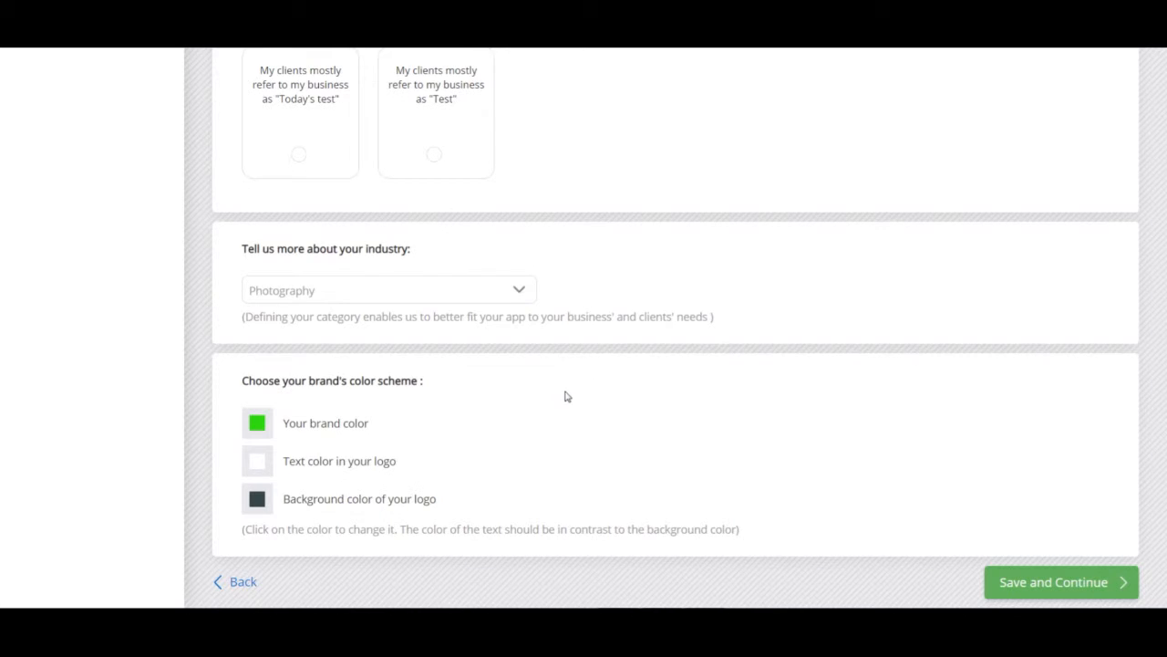
scroll(565, 397, "up", 3)
scroll(565, 397, "up", 2)
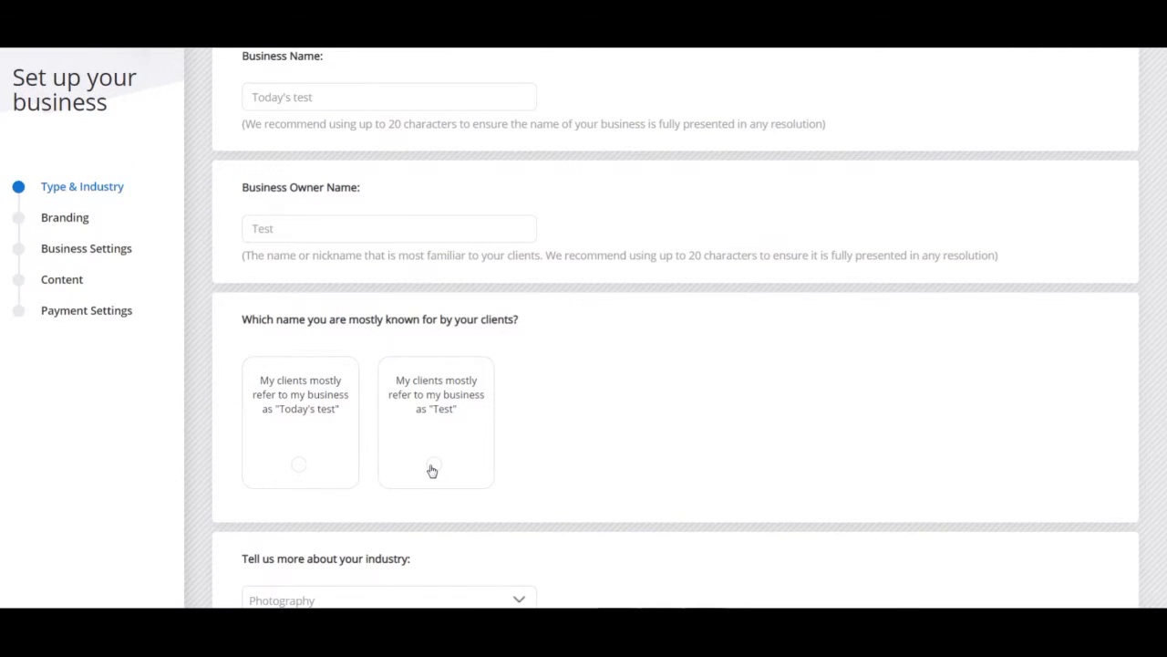
left_click(299, 465)
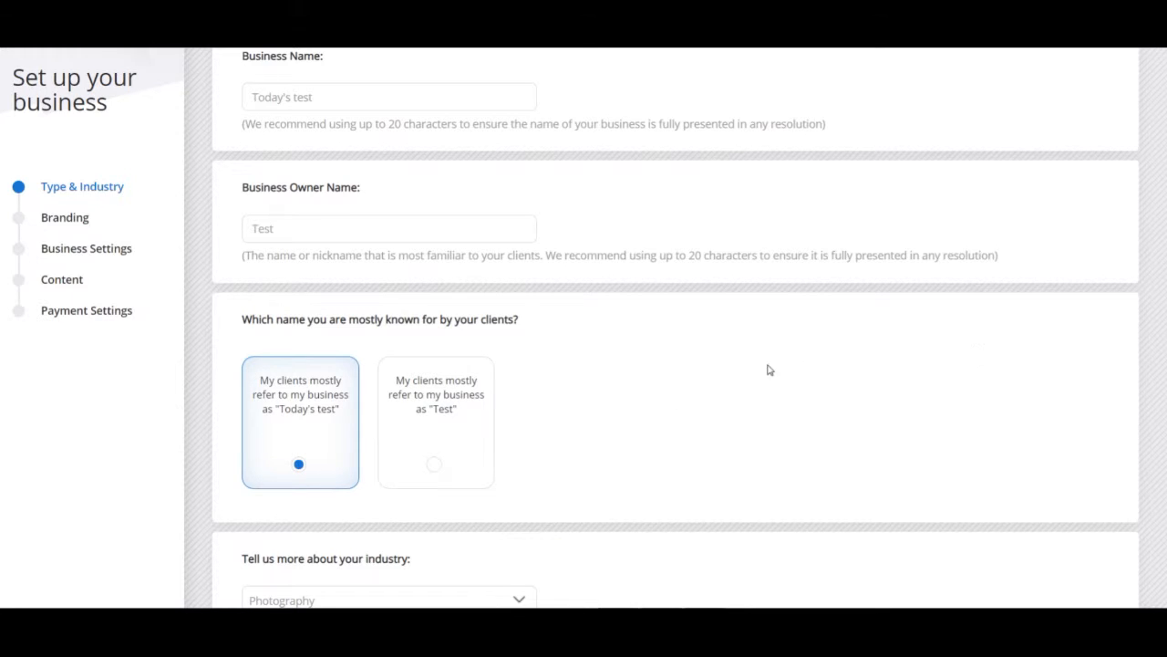
scroll(758, 367, "up", 1)
scroll(736, 399, "down", 5)
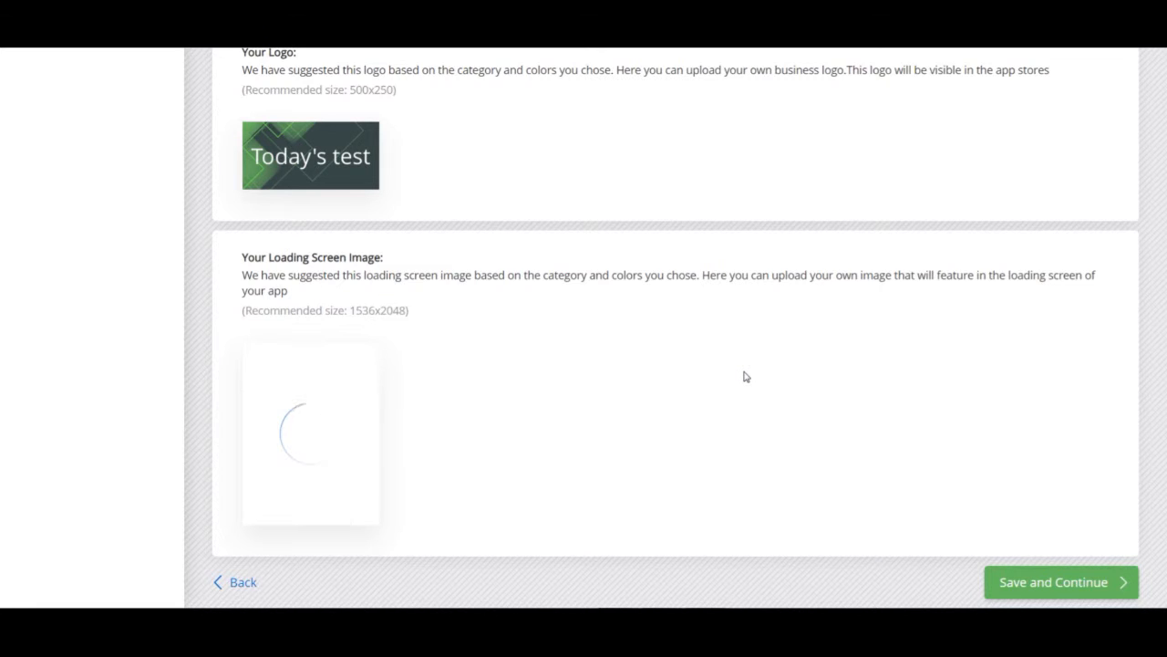
Step: Examine the suggested app icon, logo and loading screen image, and the editing options offered for them
scroll(407, 339, "up", 5)
mouse_move(329, 252)
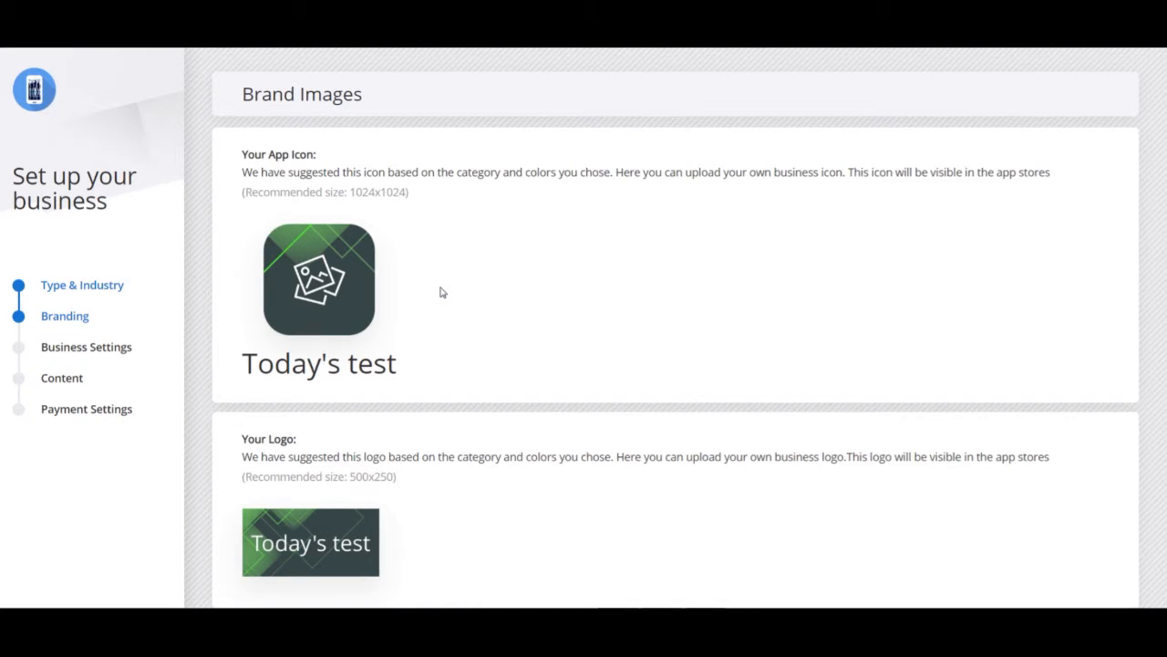
scroll(440, 292, "down", 2)
mouse_move(354, 367)
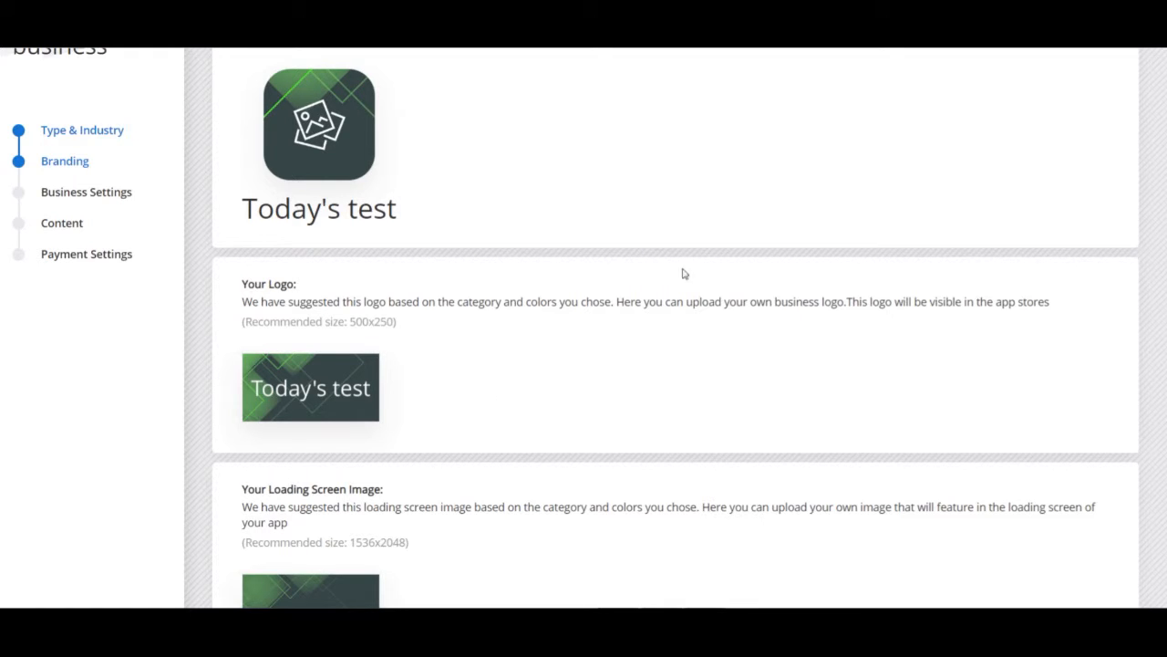
mouse_move(317, 400)
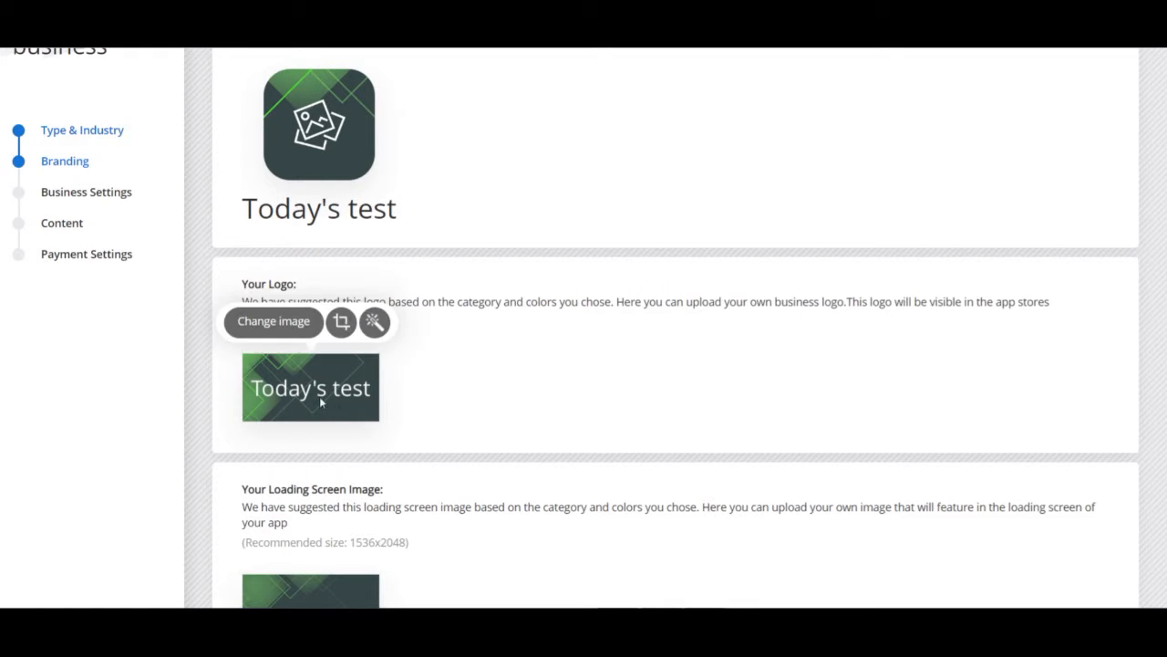
scroll(472, 391, "down", 5)
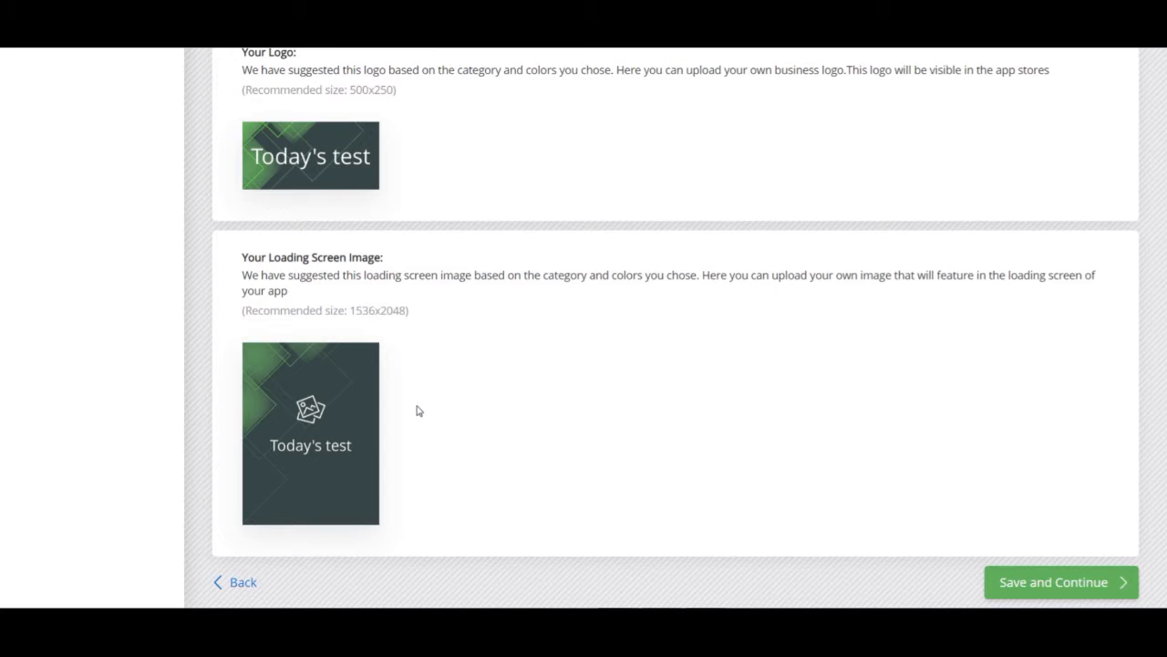
mouse_move(282, 377)
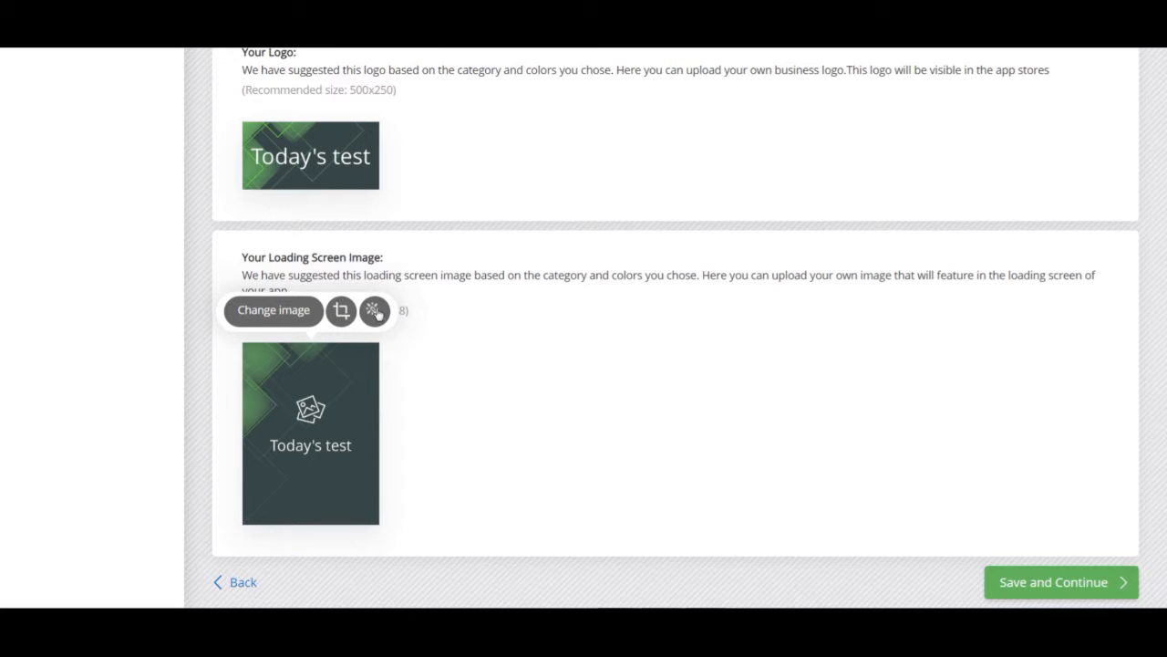
scroll(355, 377, "up", 3)
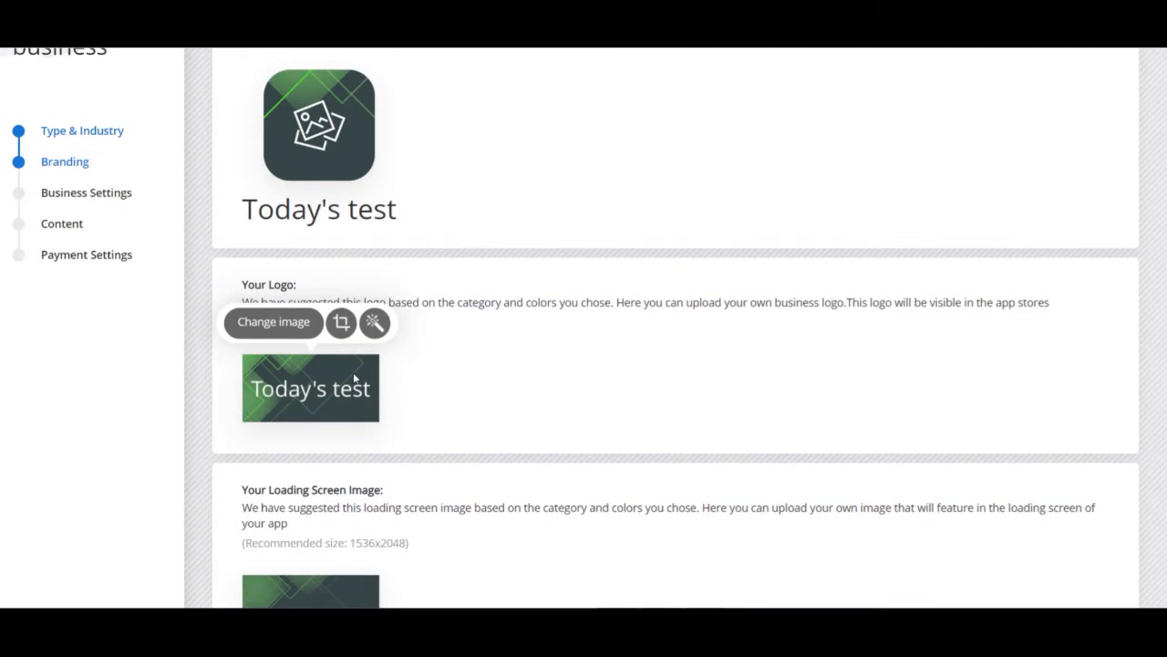
scroll(347, 146, "up", 2)
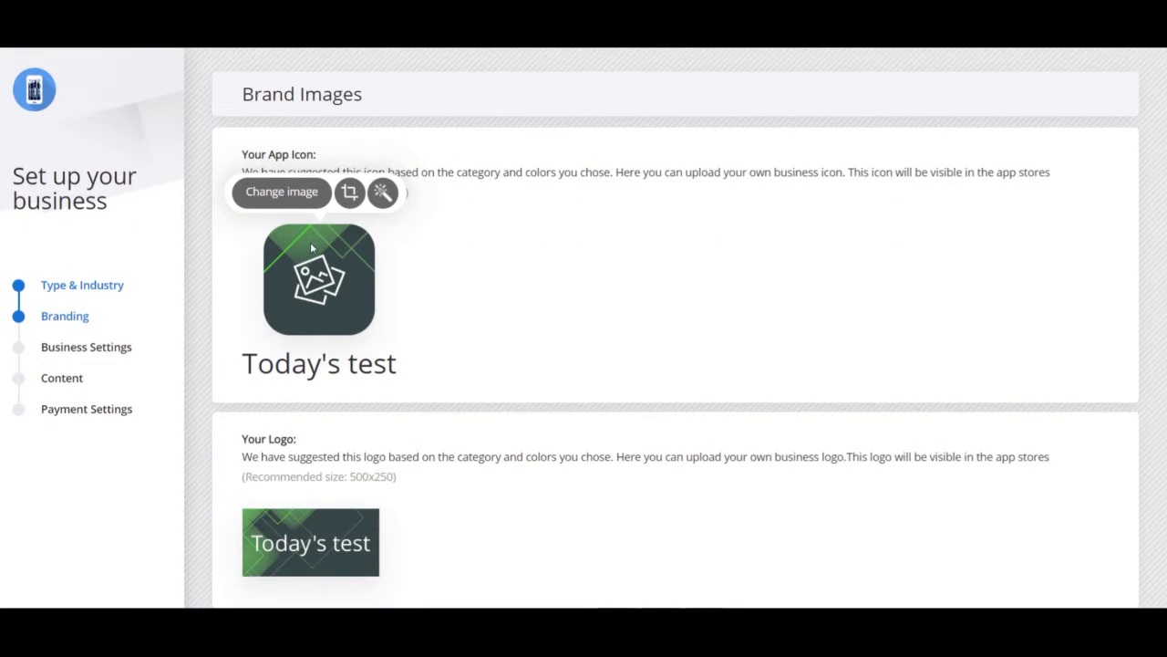
scroll(309, 332, "down", 5)
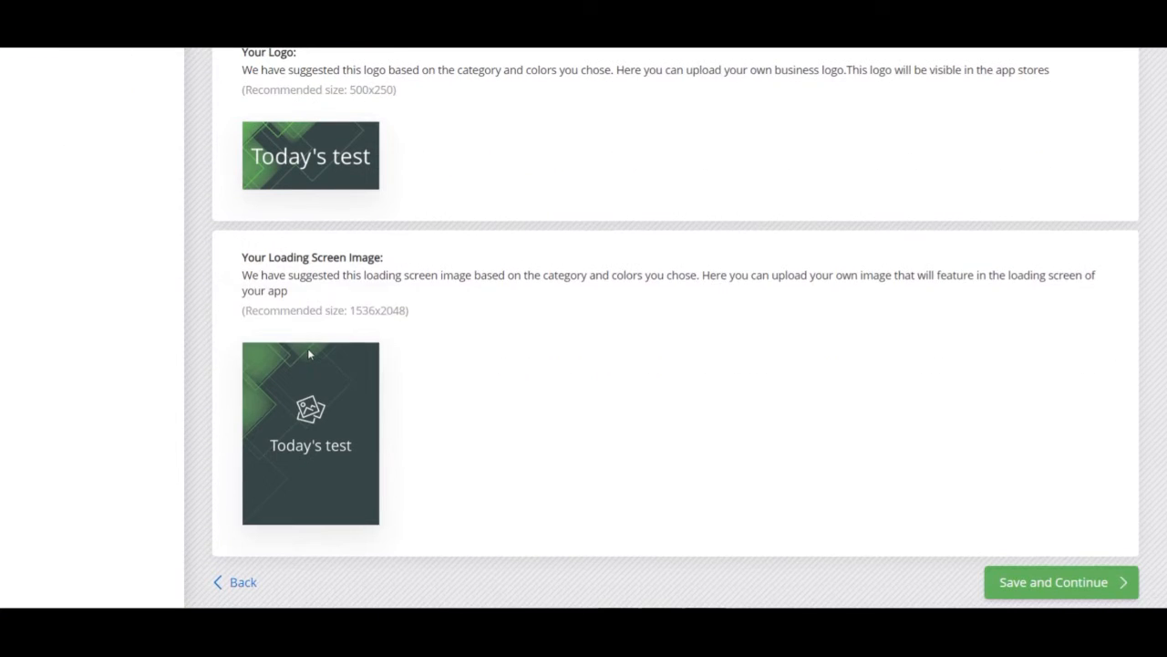
left_click(300, 311)
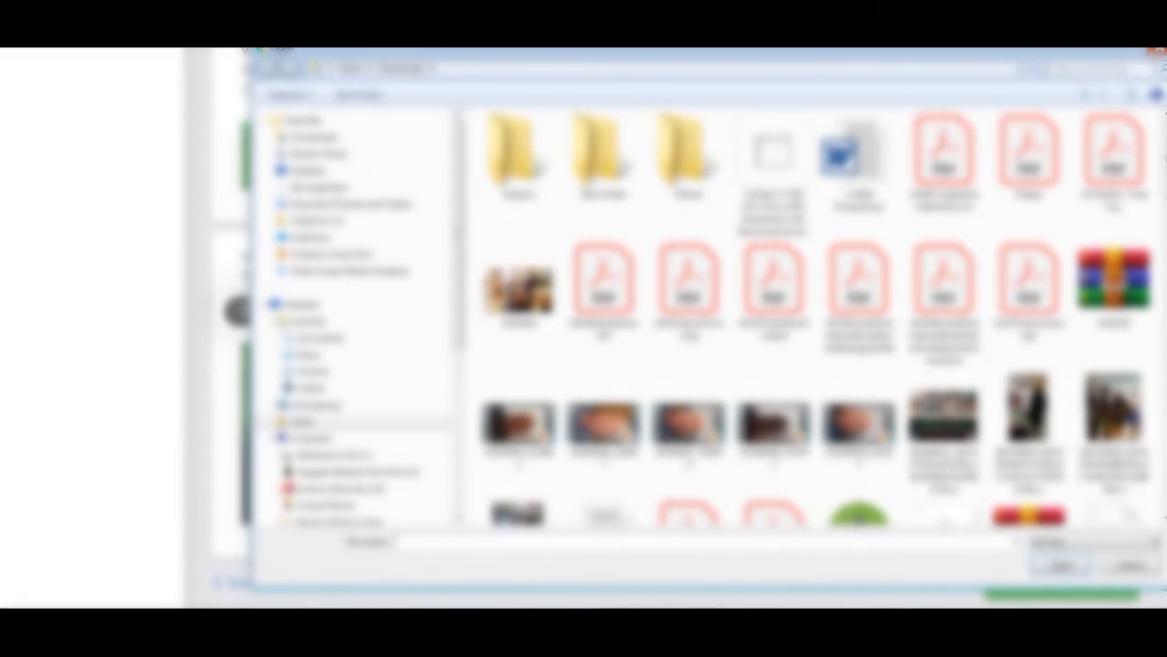
scroll(812, 315, "down", 10)
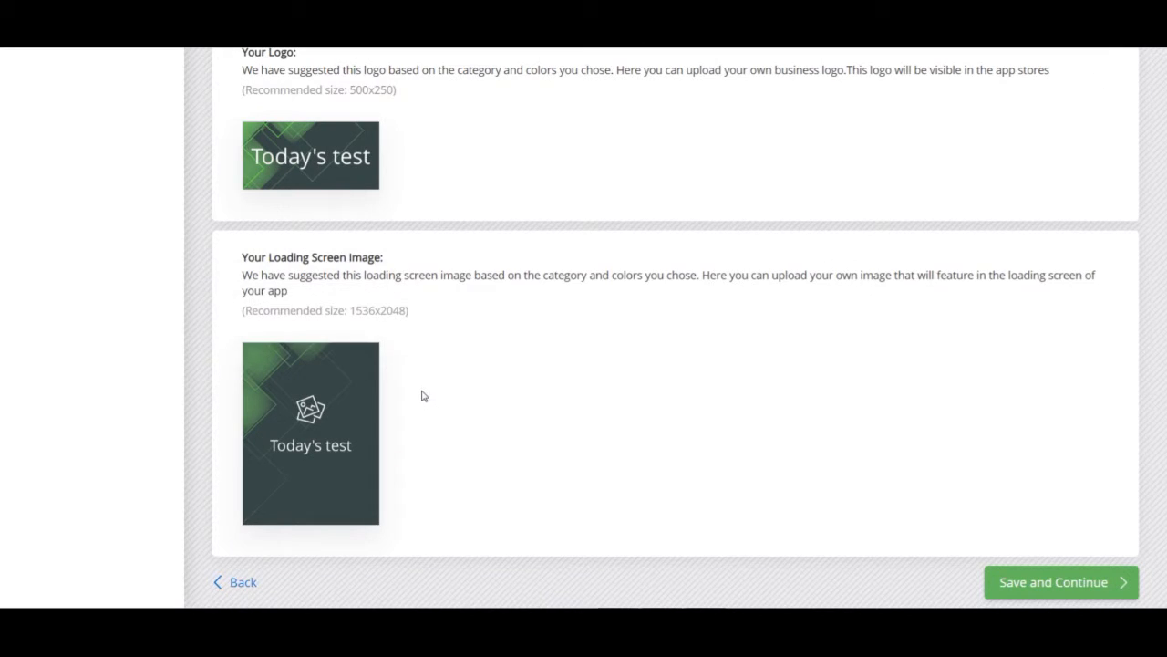
Step: Crop the loading screen image to about 1223 by 1628, trimming all sides, and apply the crop
mouse_move(326, 407)
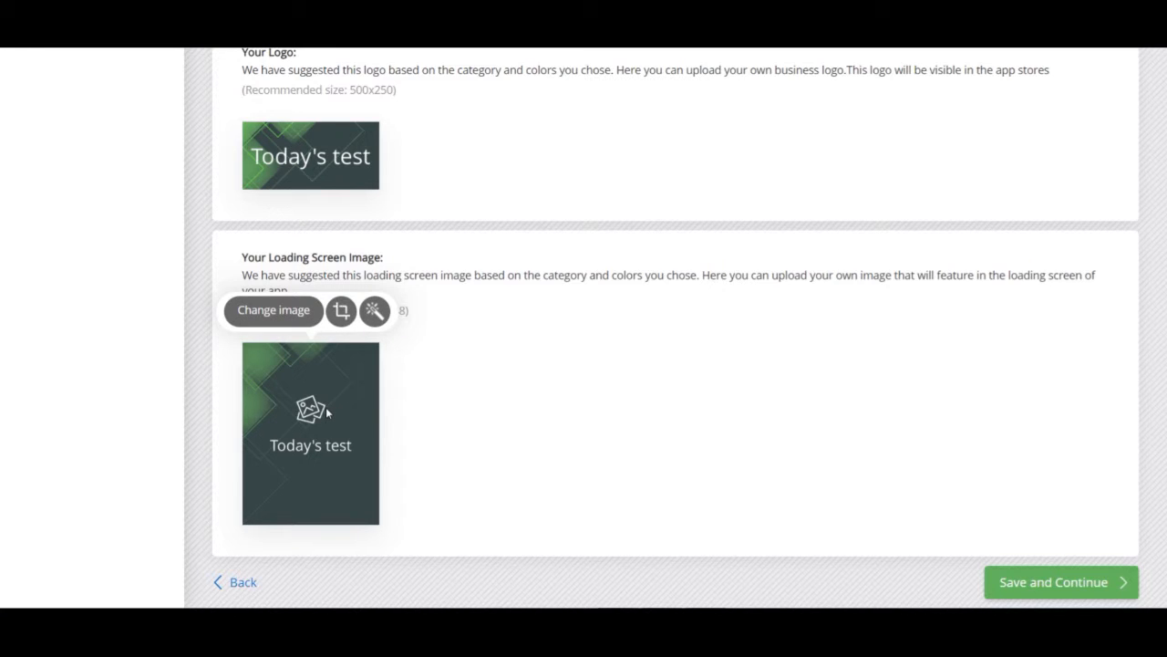
left_click(343, 312)
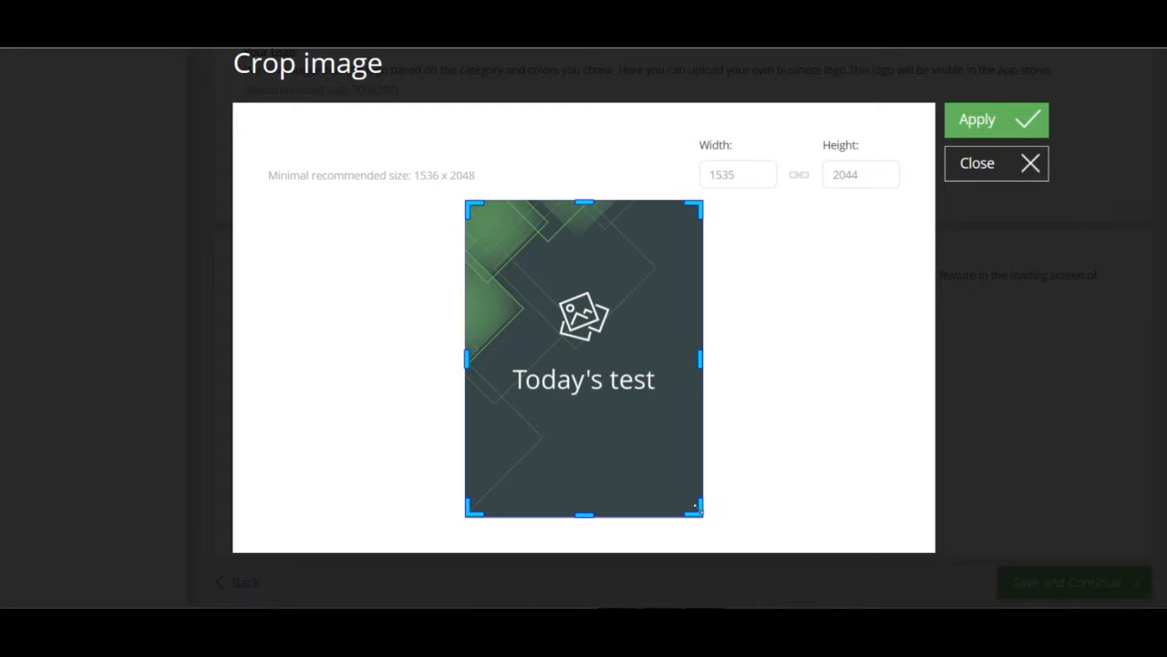
left_click_drag(698, 513, 677, 484)
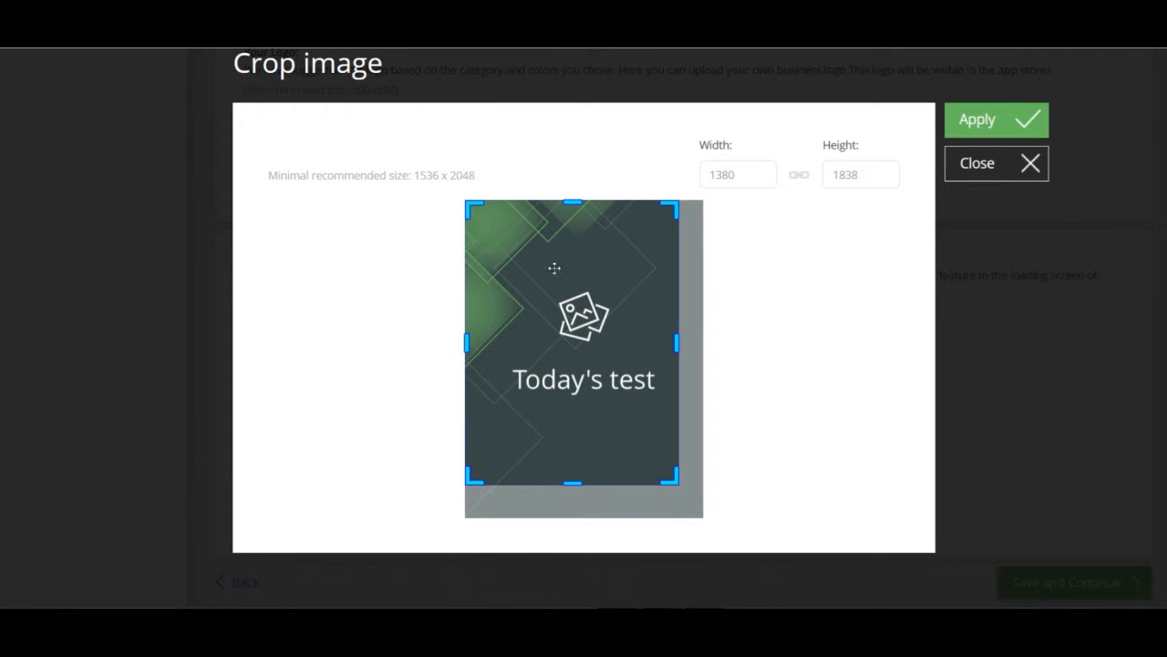
left_click_drag(473, 208, 492, 230)
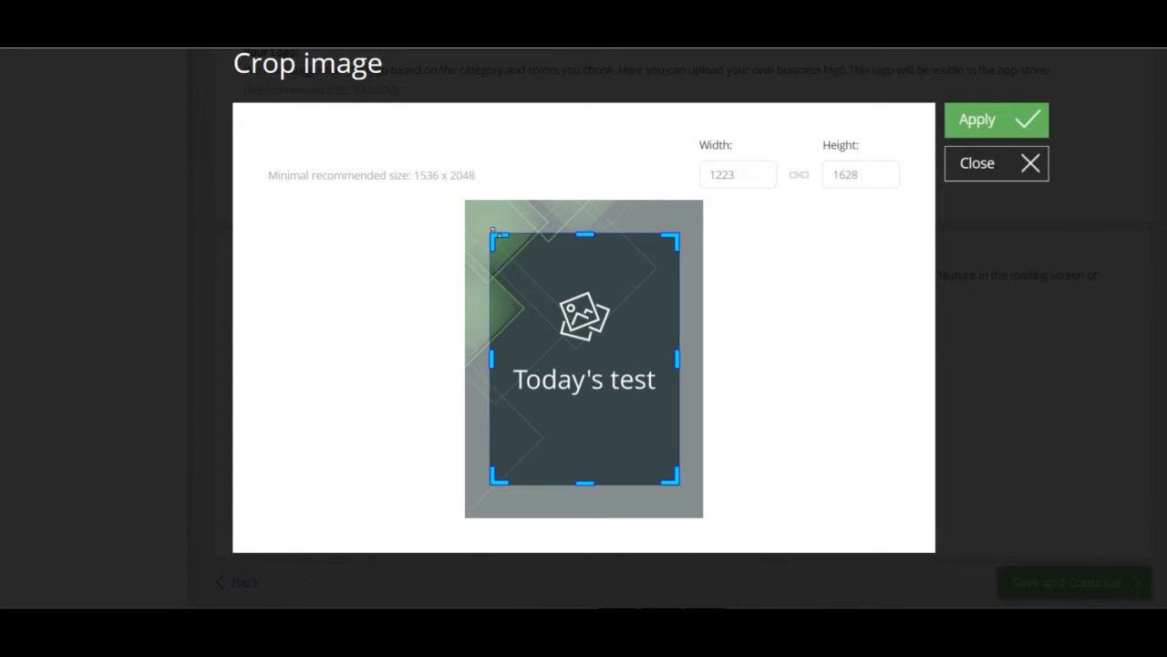
left_click(1033, 124)
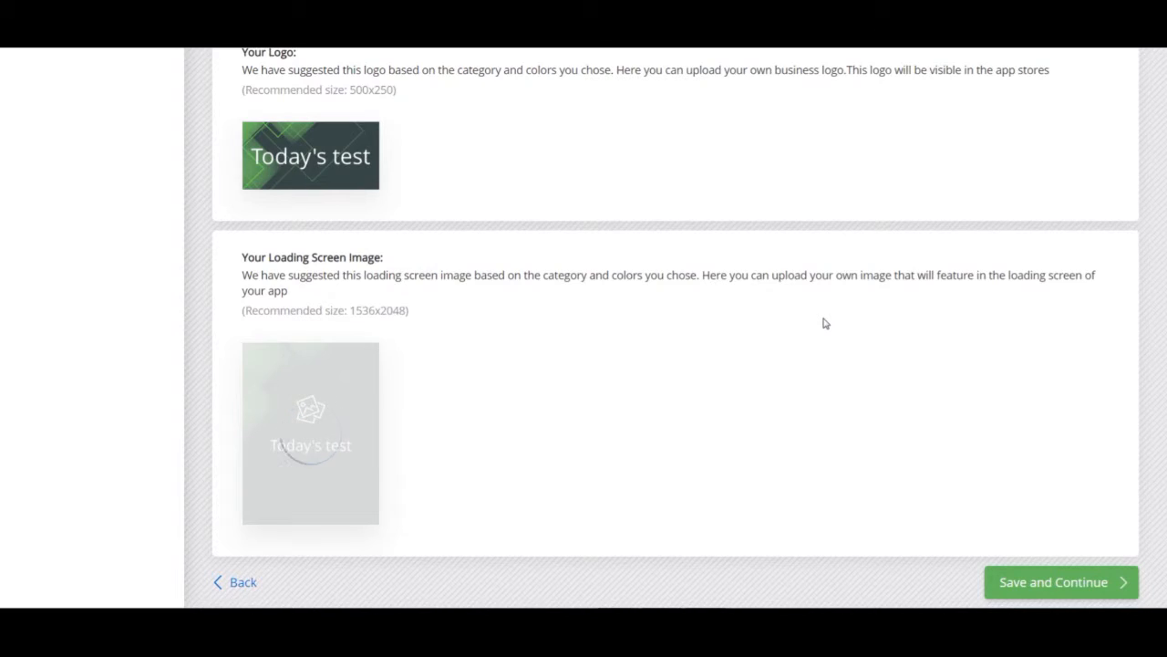
Step: Preview the Grungy filter on the loading screen image and close the filter chooser without applying it
mouse_move(294, 393)
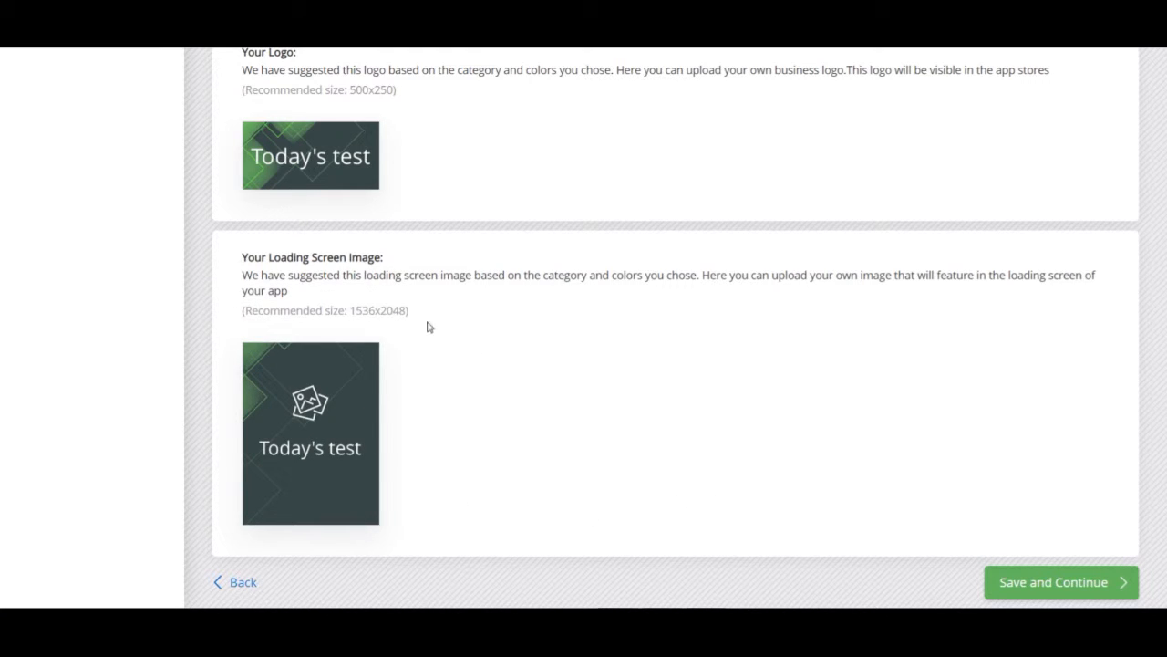
mouse_move(334, 358)
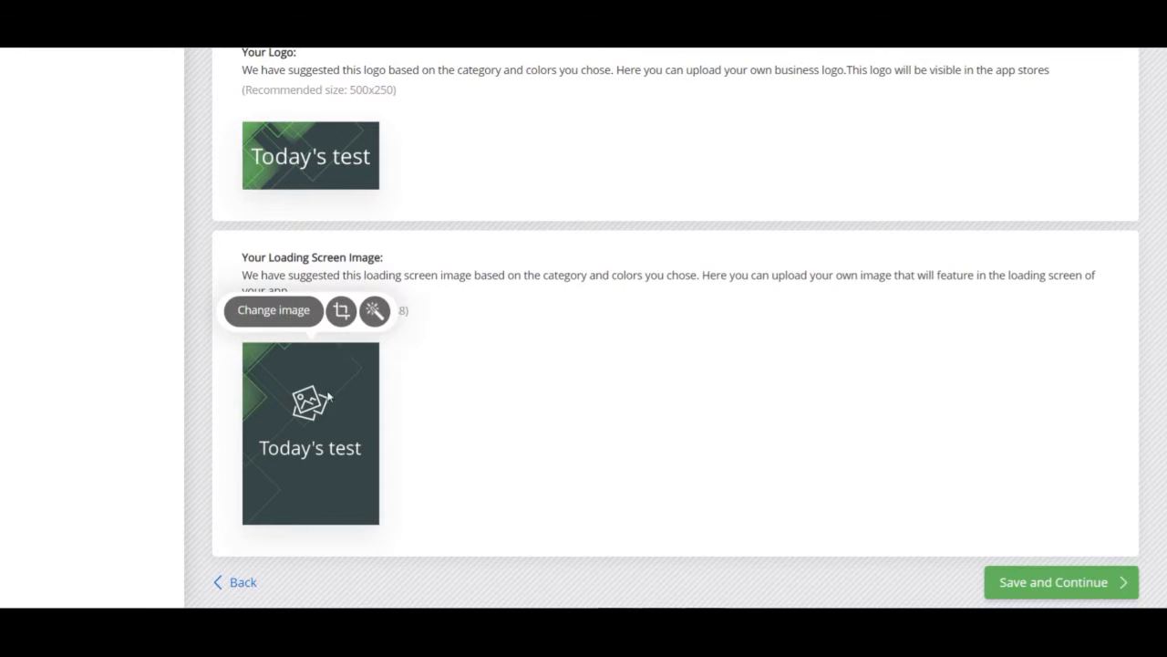
left_click(375, 311)
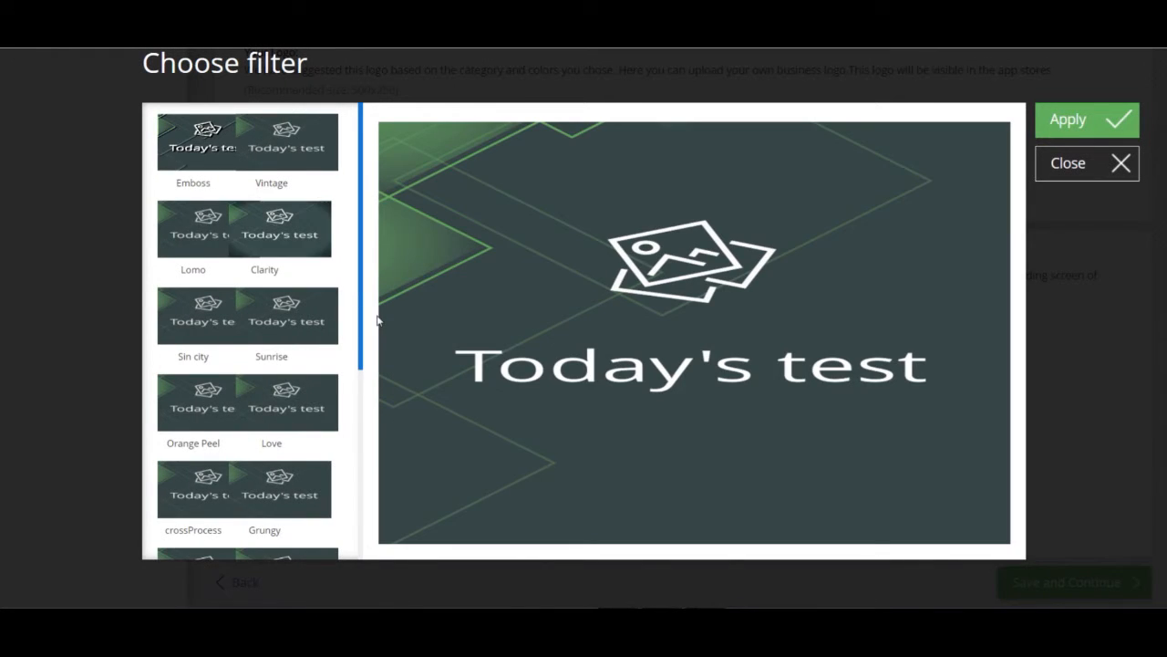
scroll(274, 319, "down", 3)
left_click(307, 253)
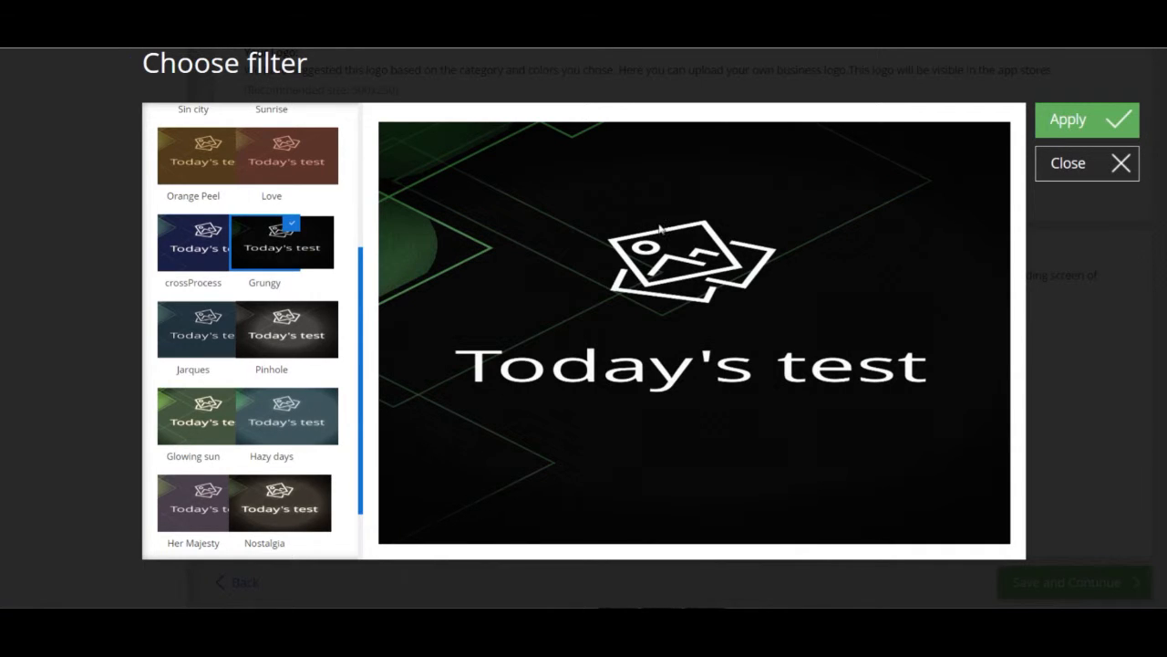
left_click(1123, 165)
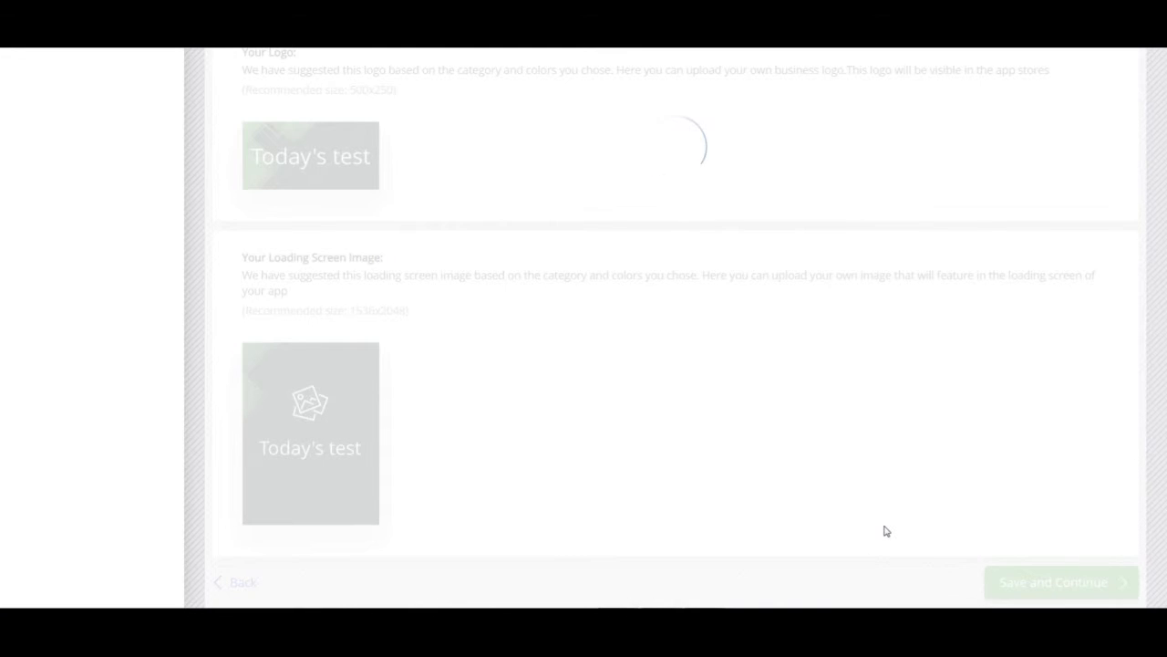
Step: Remove Friday from the business working hours and include Saturday as a working day
scroll(887, 531, "up", 3)
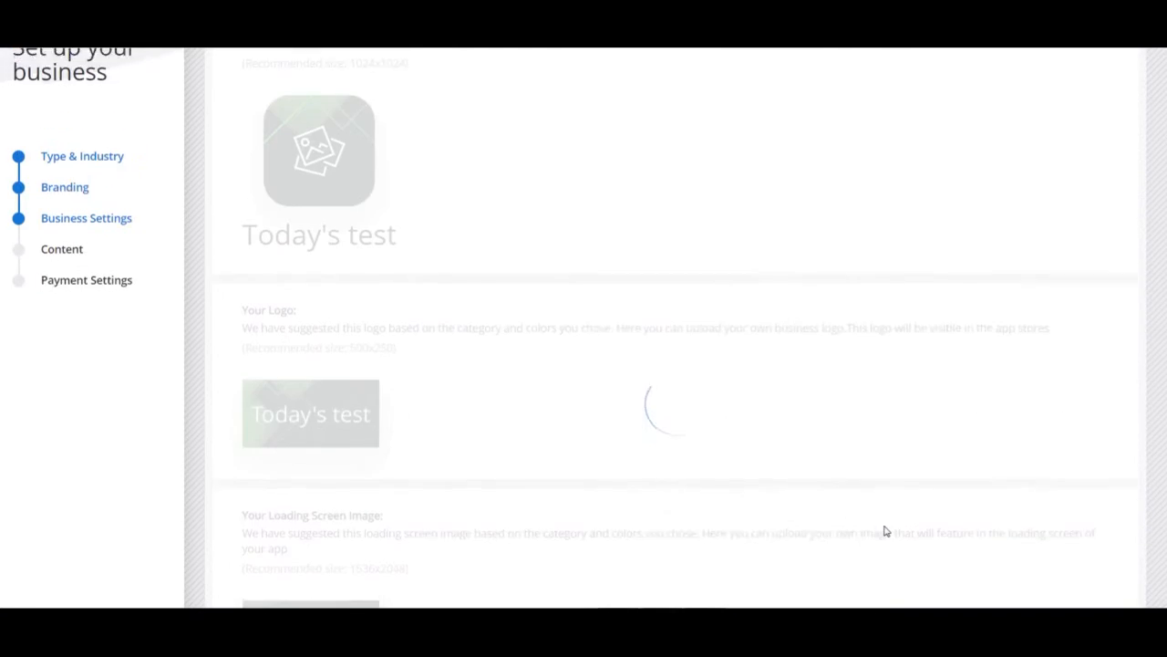
scroll(879, 521, "up", 1)
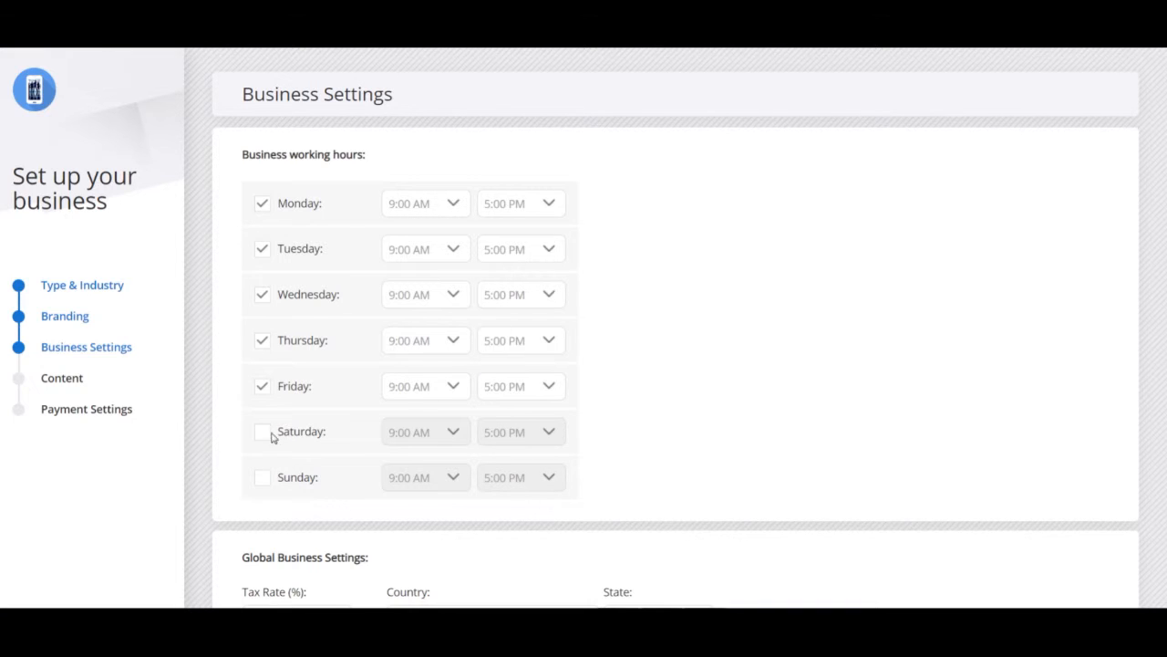
left_click(260, 387)
left_click(263, 432)
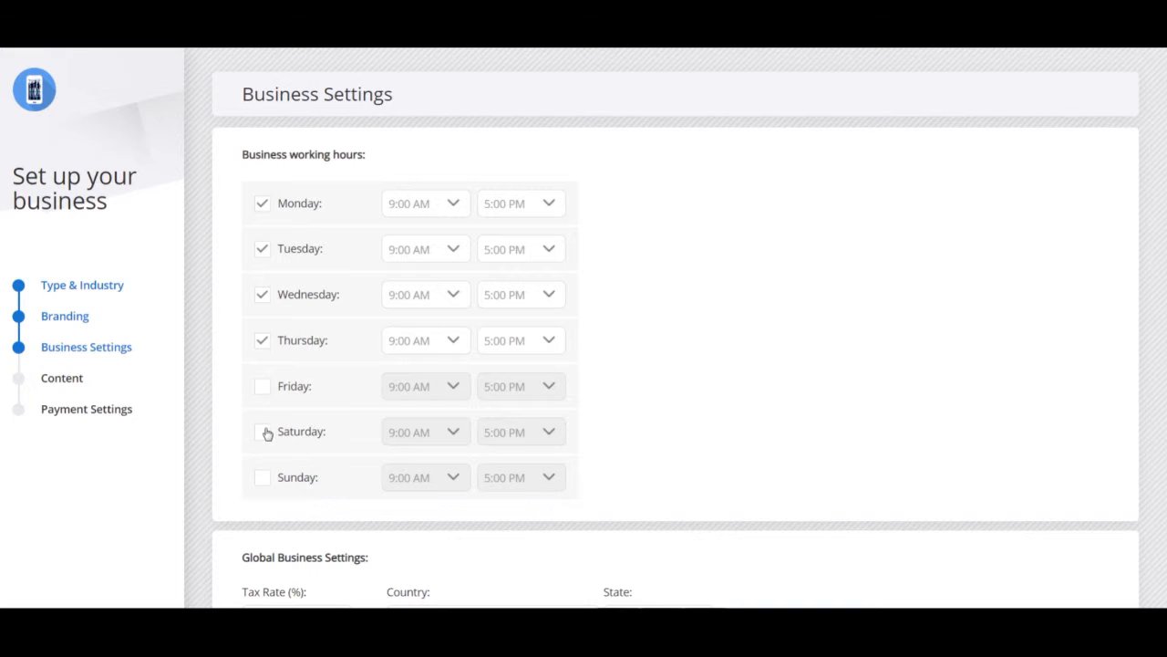
Step: Set Thursday's opening time to 8:30 AM and choose its closing time
left_click(456, 340)
left_click(444, 388)
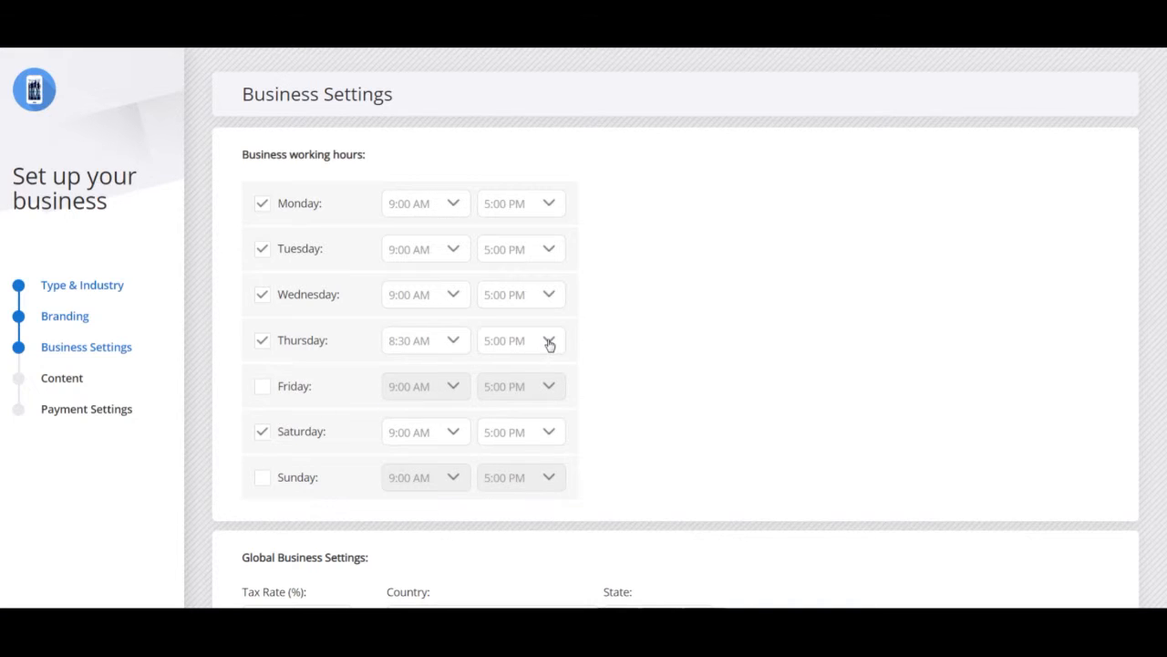
left_click(549, 340)
left_click(507, 372)
Step: Set the state to New York in the global business settings
scroll(360, 329, "down", 3)
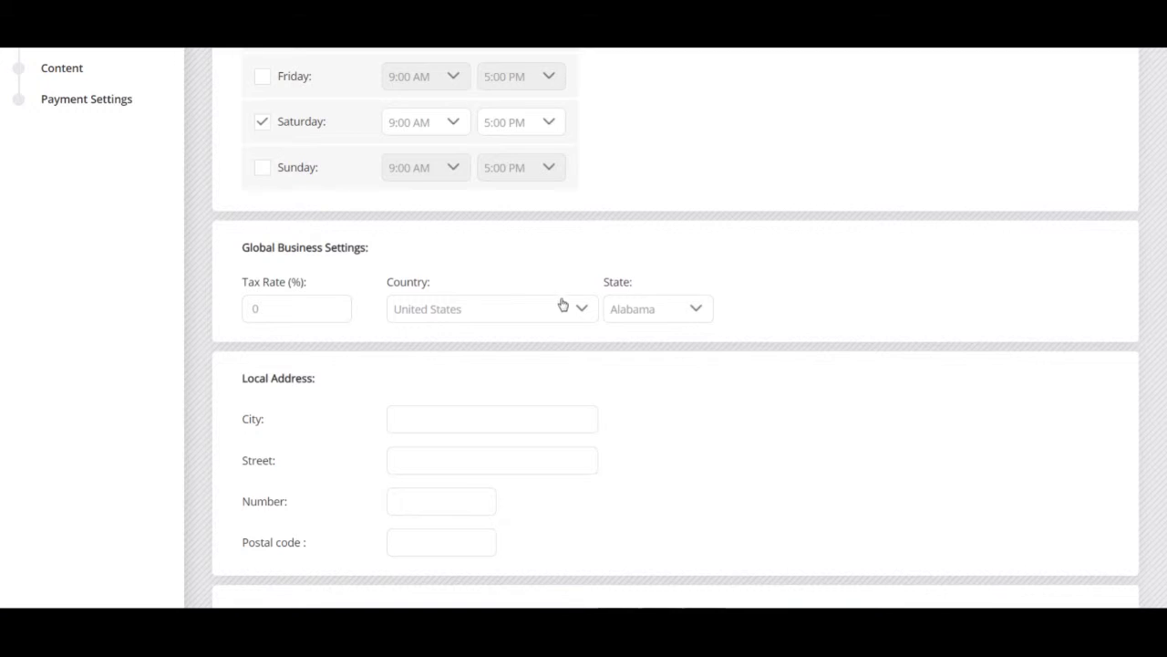
left_click(699, 313)
left_click_drag(708, 373, 699, 447)
left_click(662, 456)
scroll(693, 420, "down", 2)
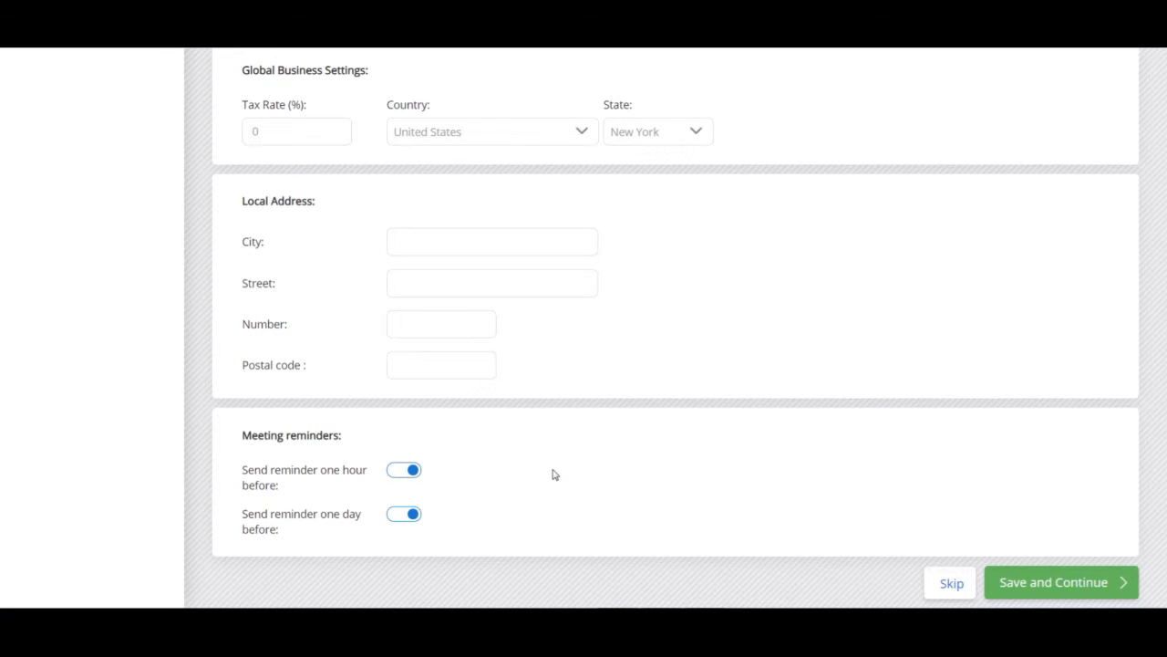
left_click(402, 517)
left_click(402, 473)
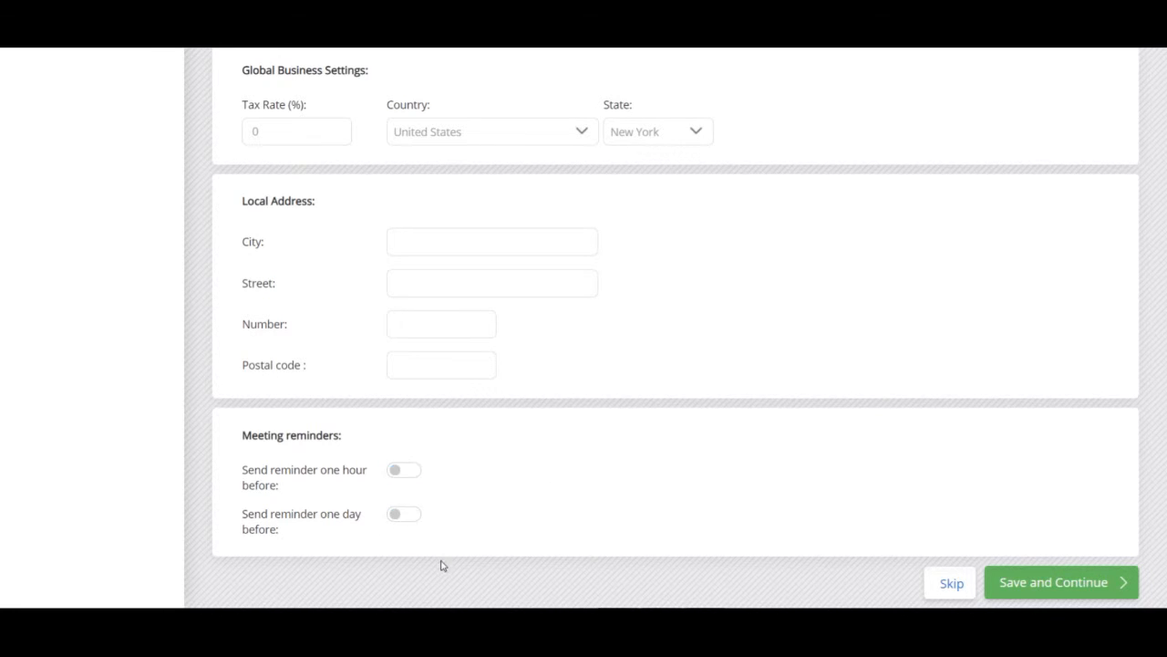
left_click(413, 516)
left_click(409, 471)
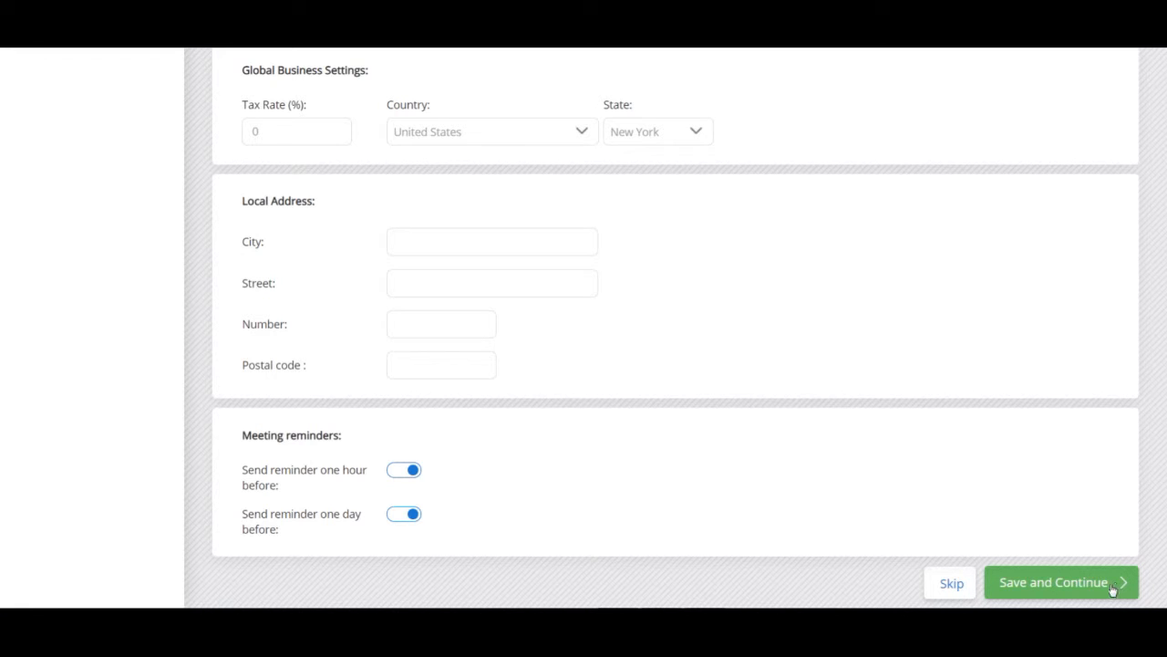
Step: Skip ahead to the Content page and set the Photo Shoot service price to 150 USD
left_click(949, 586)
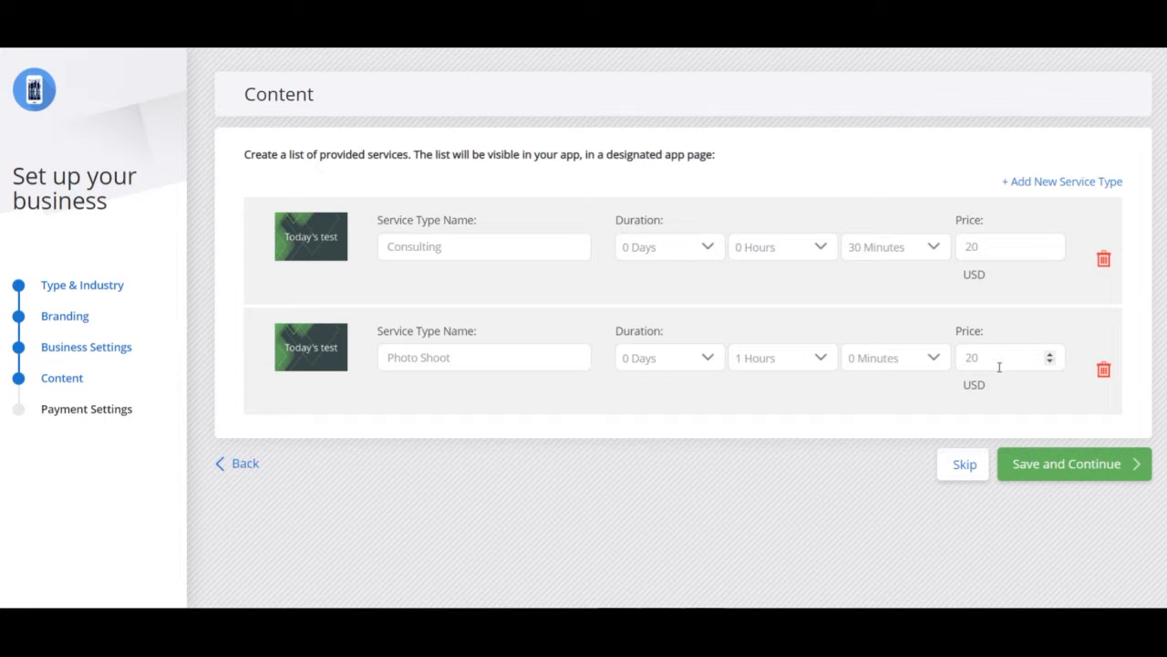
double_click(957, 361)
type("15")
Step: Set the Consulting service to 15 minutes at 15 USD and the Photo Shoot duration to 2 hours
left_click(996, 247)
double_click(995, 248)
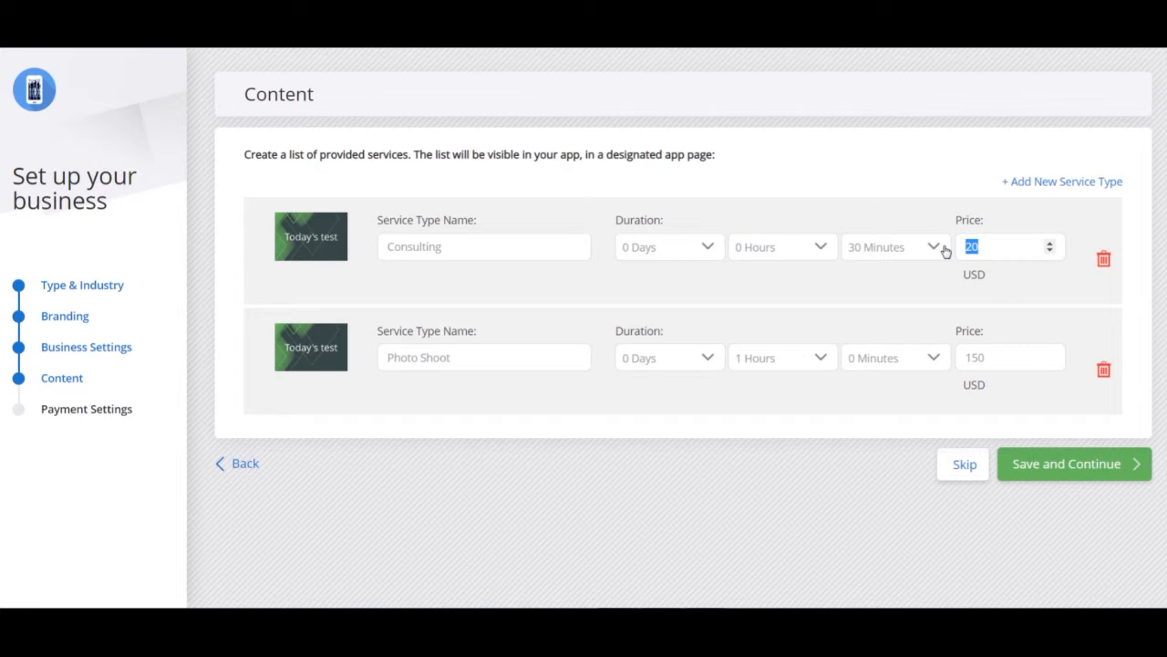
type("15")
left_click(932, 247)
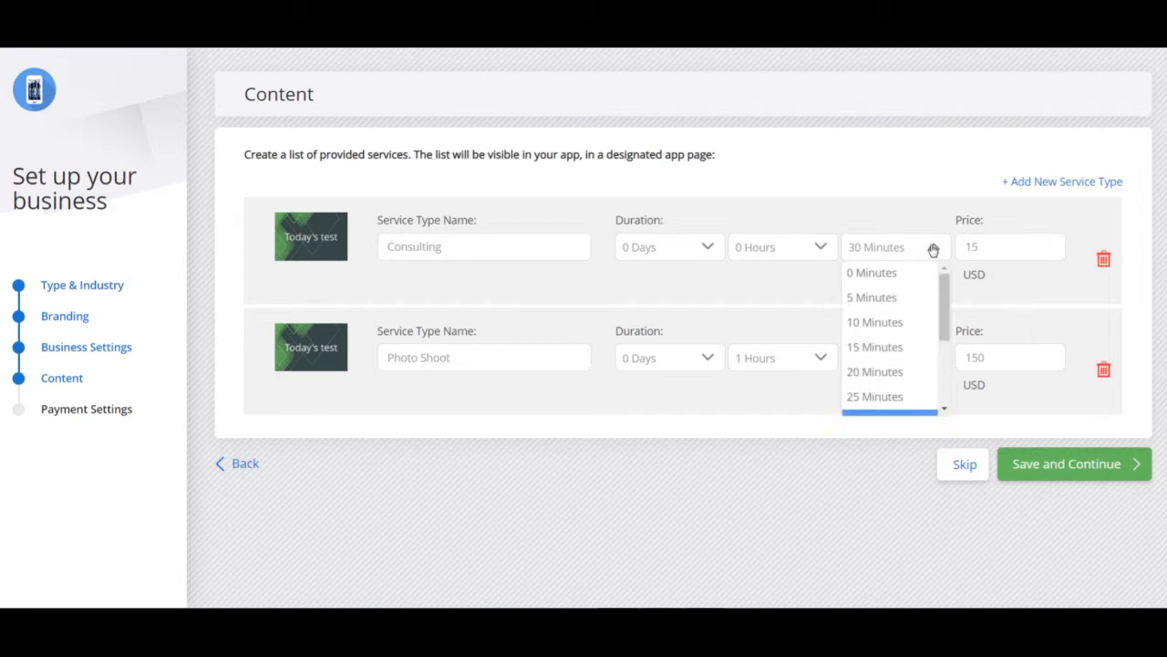
left_click(896, 347)
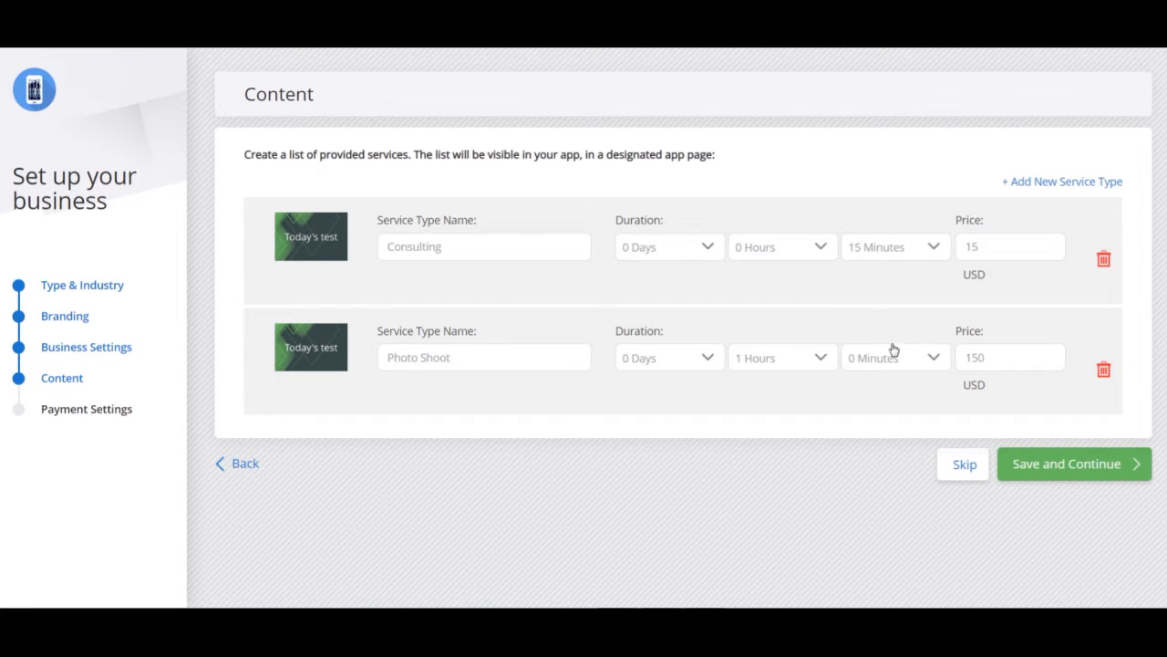
left_click(823, 362)
left_click(779, 435)
Step: Add a new service type named Meeting with a duration of 1 hour 25 minutes and a price of 30 USD
left_click(1090, 187)
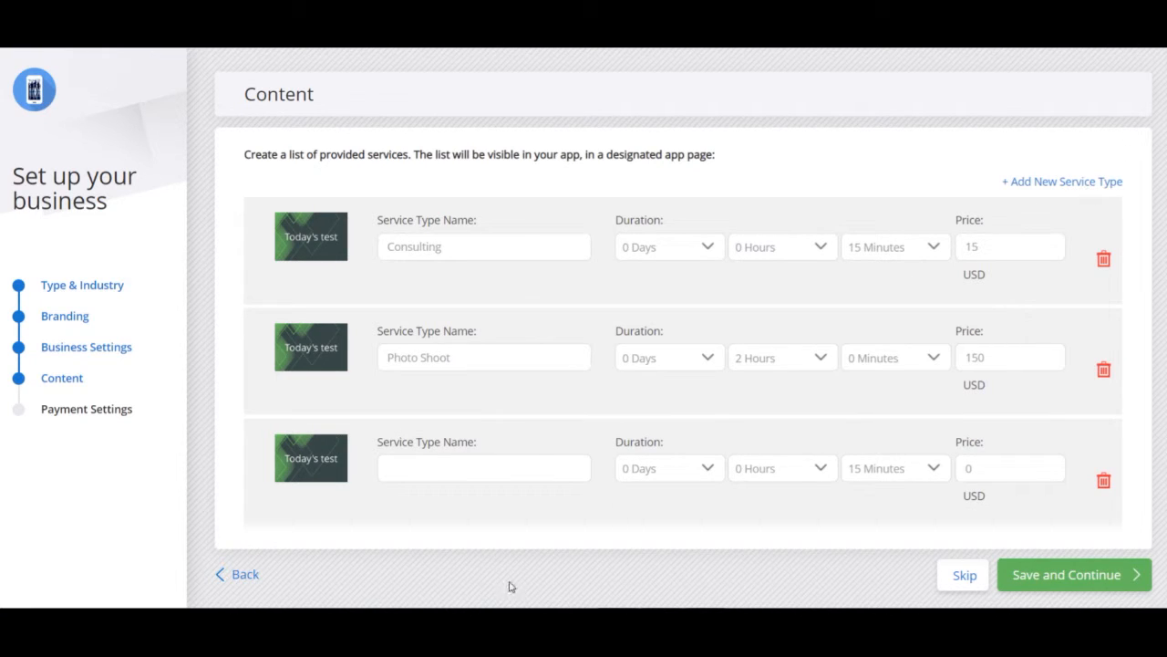
left_click(494, 473)
type("Meeting")
left_click(818, 469)
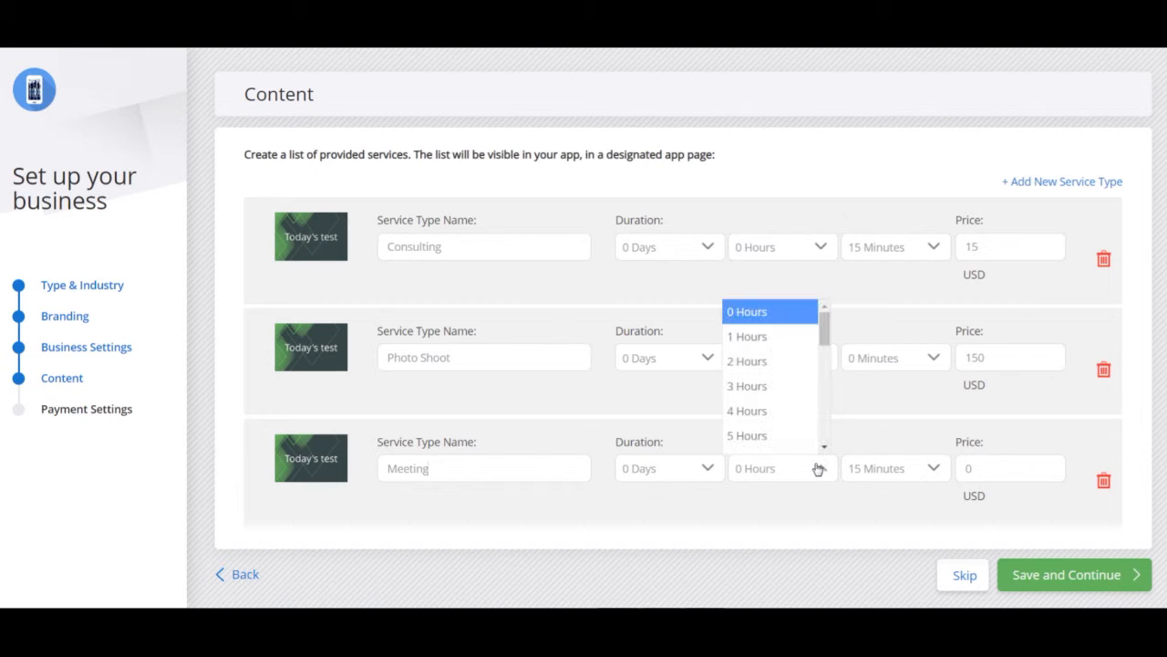
left_click(790, 338)
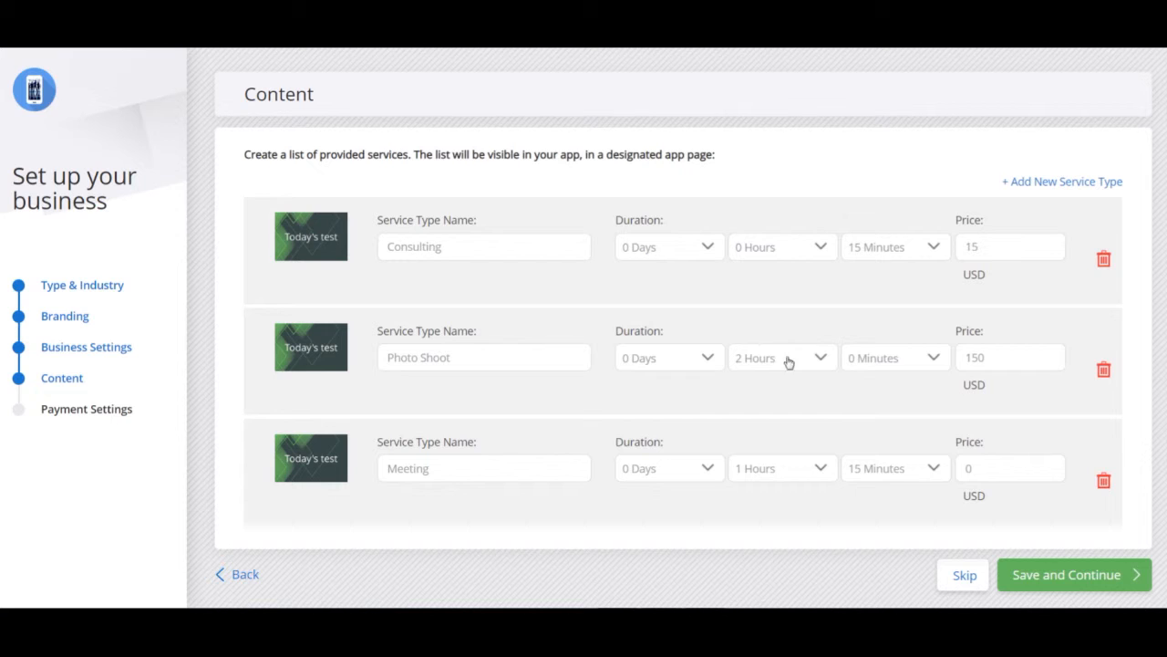
left_click(923, 471)
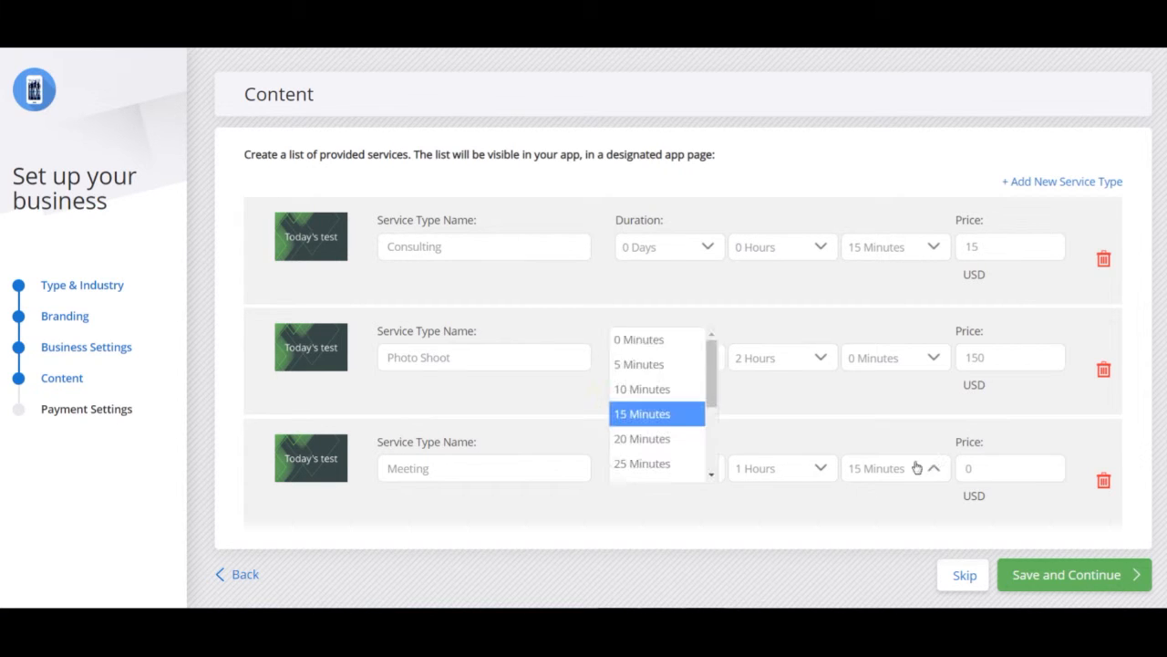
left_click(636, 345)
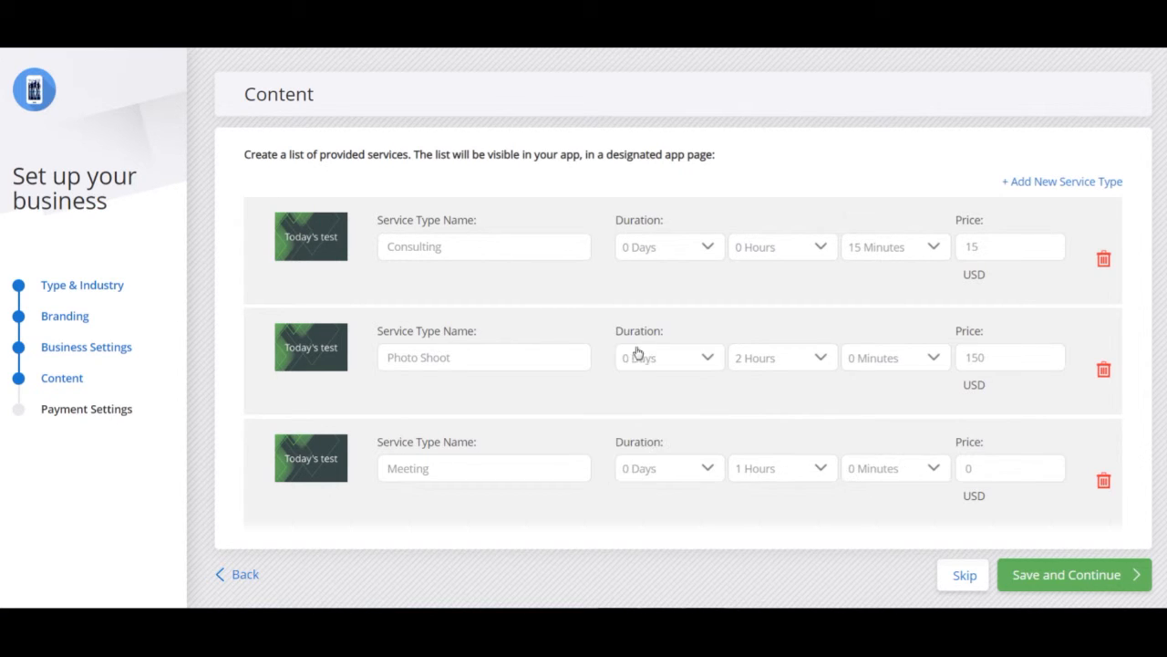
left_click(938, 471)
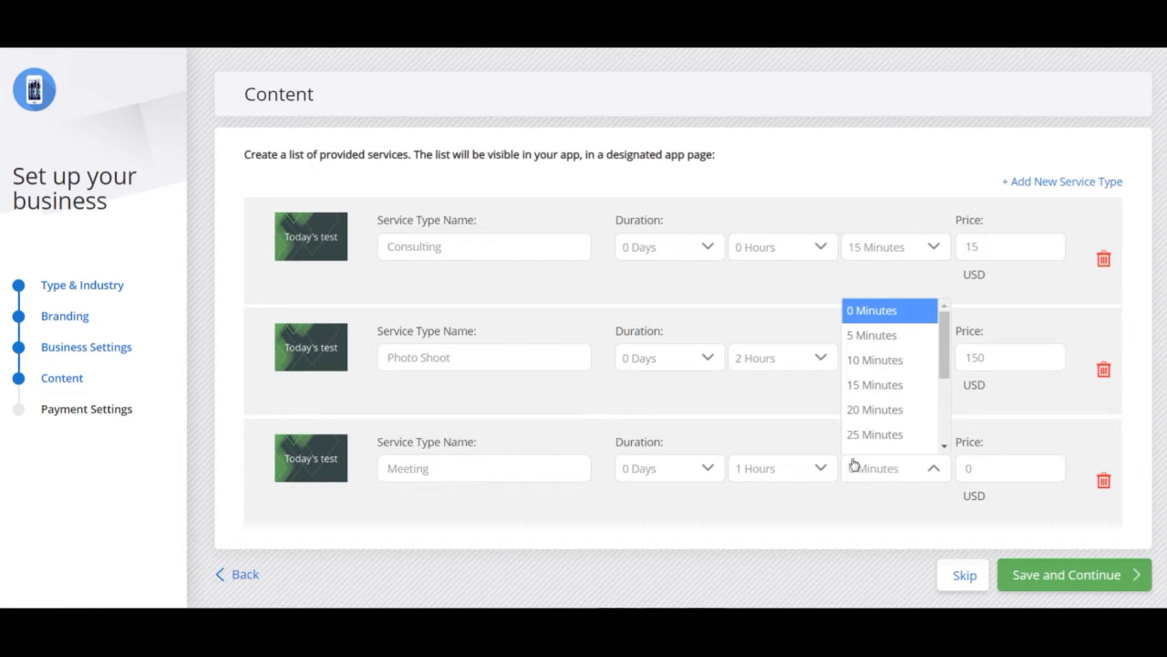
left_click(900, 433)
double_click(994, 468)
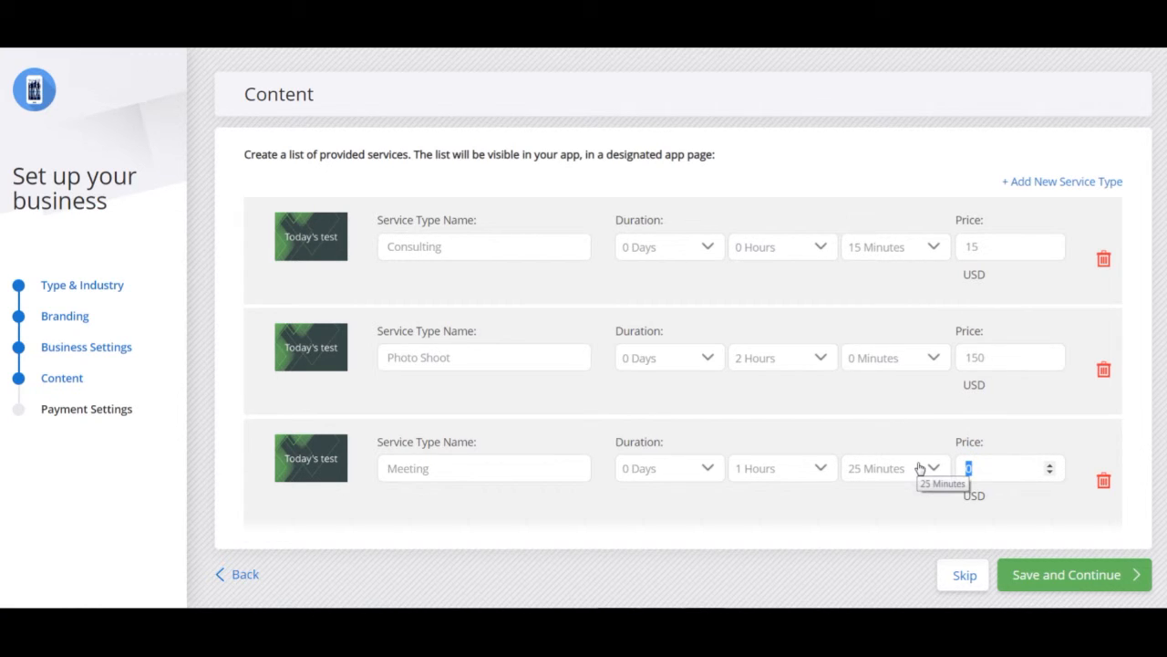
type("30")
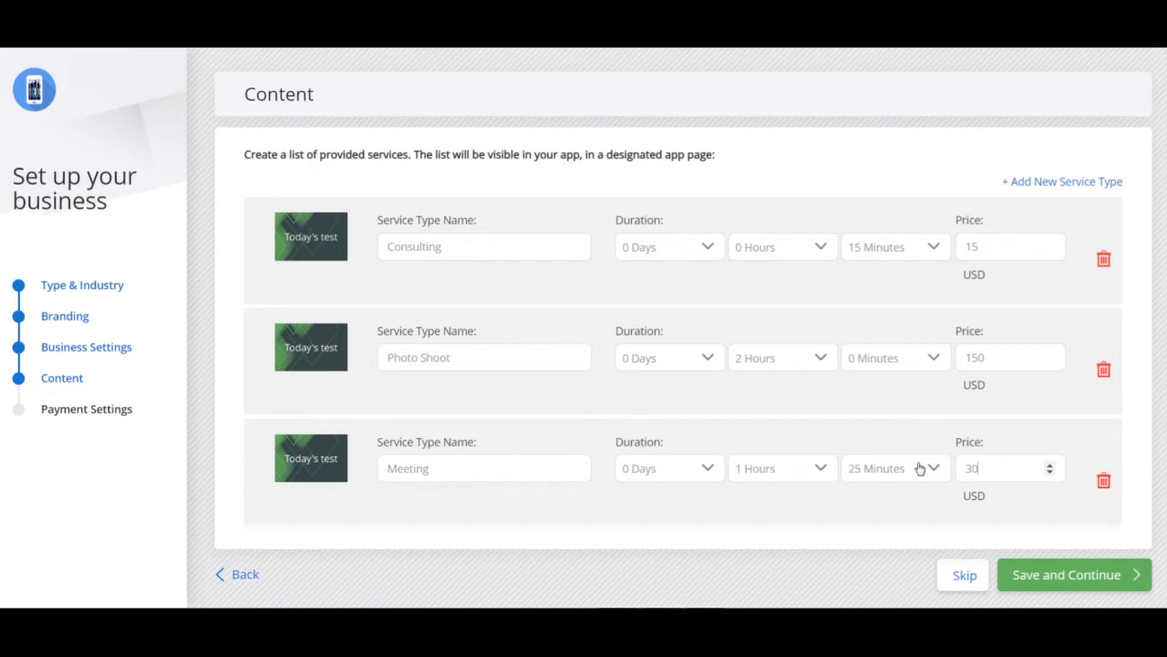
Step: Try to save the service list with the Meeting service priced at 0 USD
left_click_drag(984, 470, 935, 474)
type("0")
left_click(1093, 577)
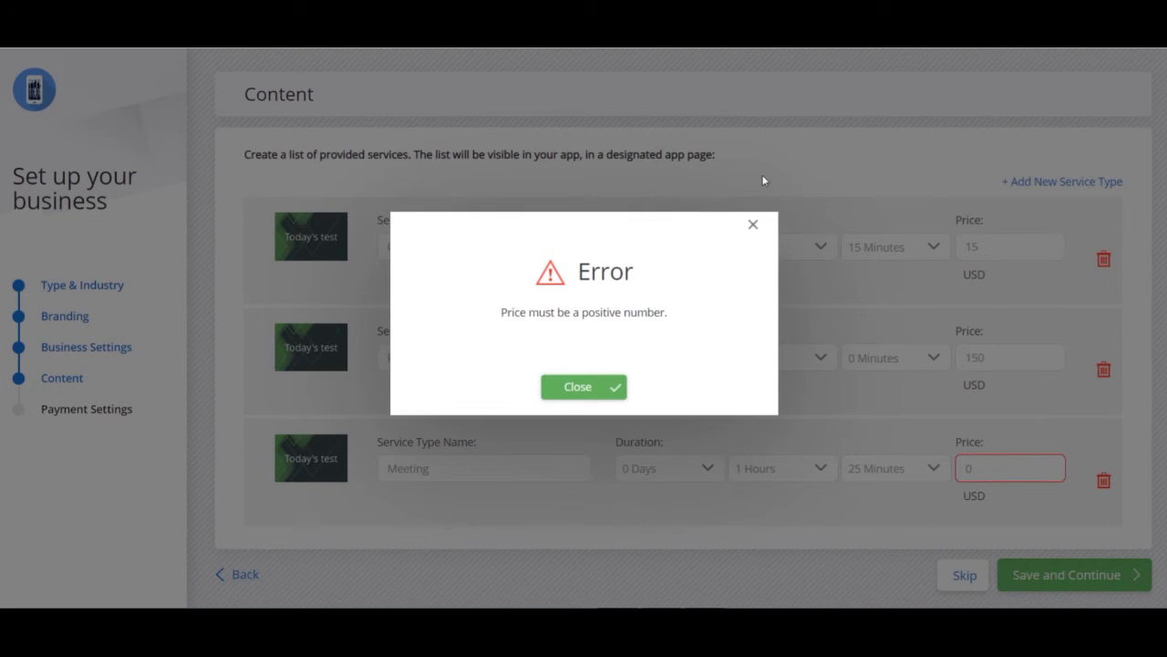
left_click(753, 227)
Step: Set the Meeting service price to 45 USD and skip ahead to the payment settings
left_click_drag(987, 470, 921, 480)
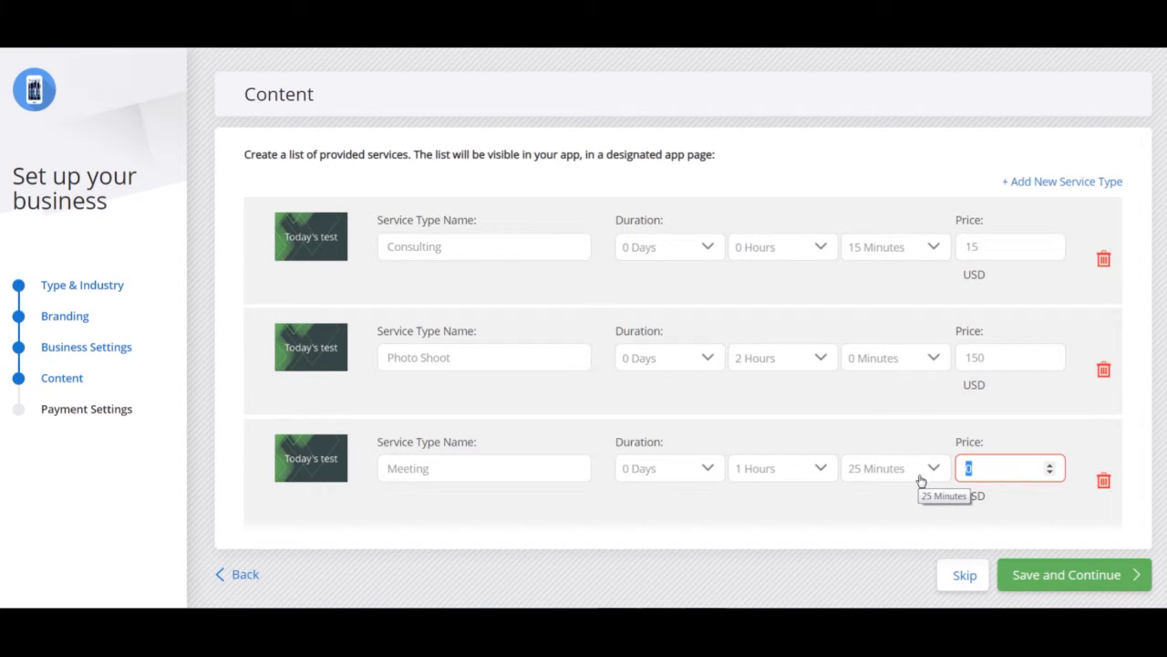
type("45")
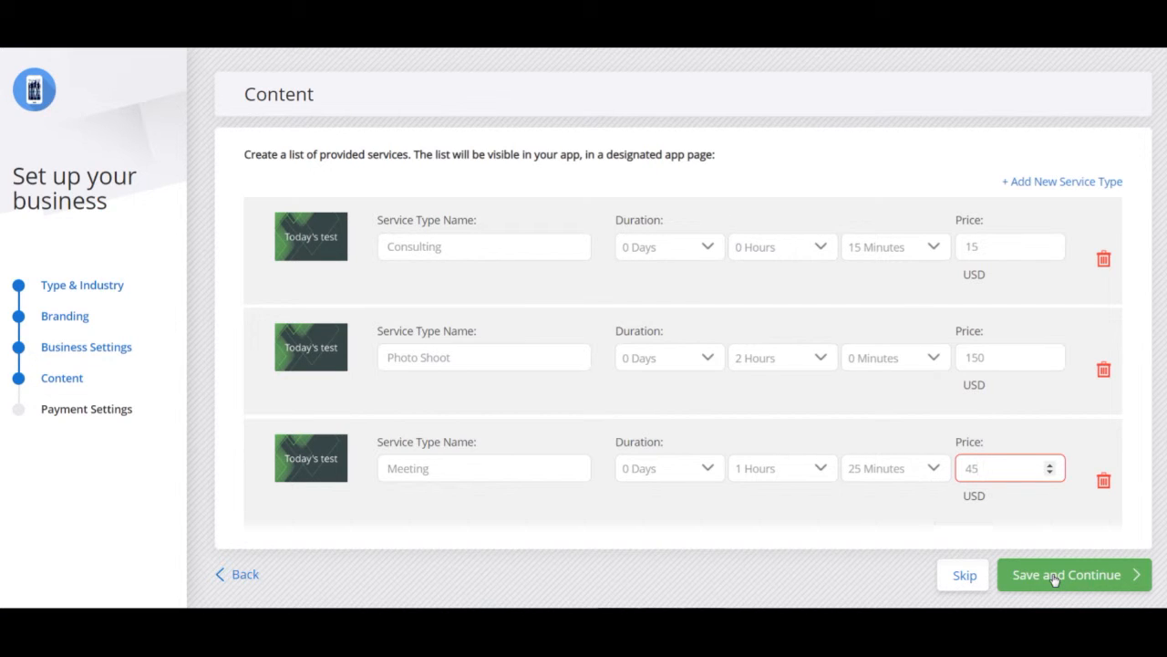
left_click(964, 574)
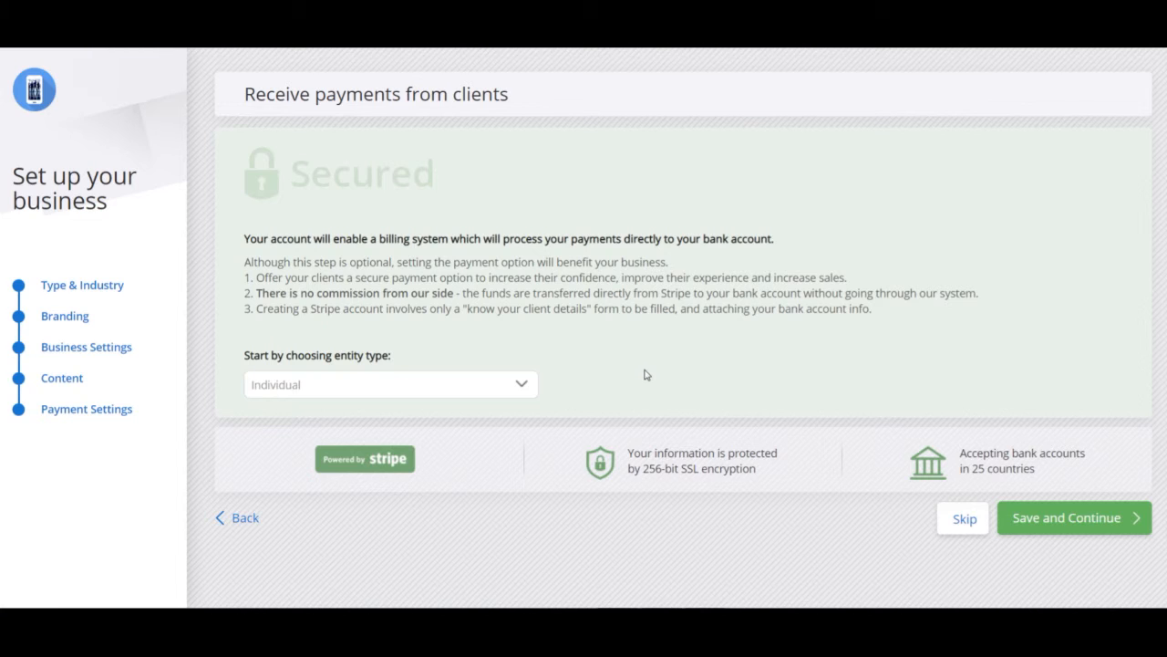
Step: Choose Individual as the entity type for receiving client payments and review the available entity options
left_click(520, 391)
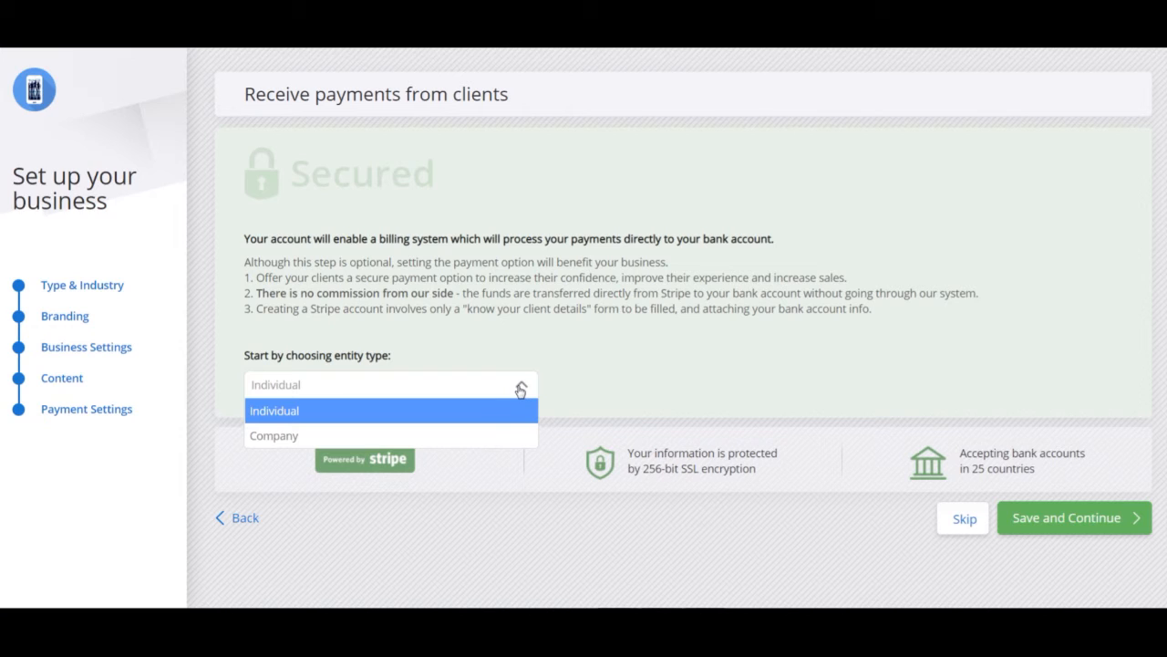
left_click(508, 408)
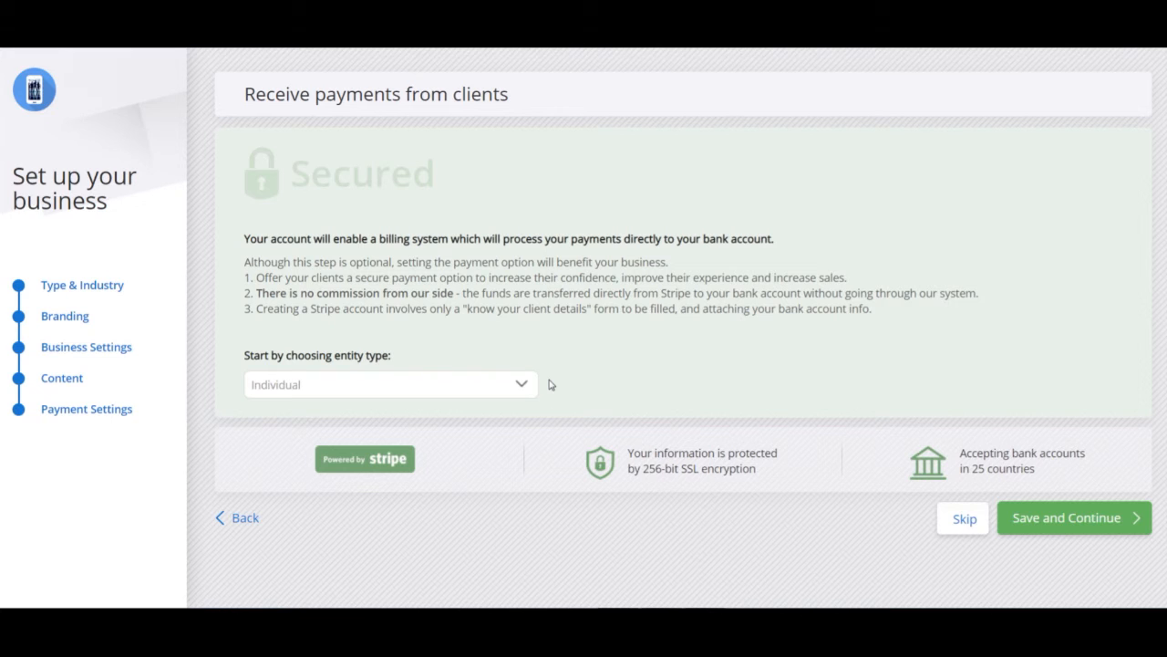
left_click(521, 387)
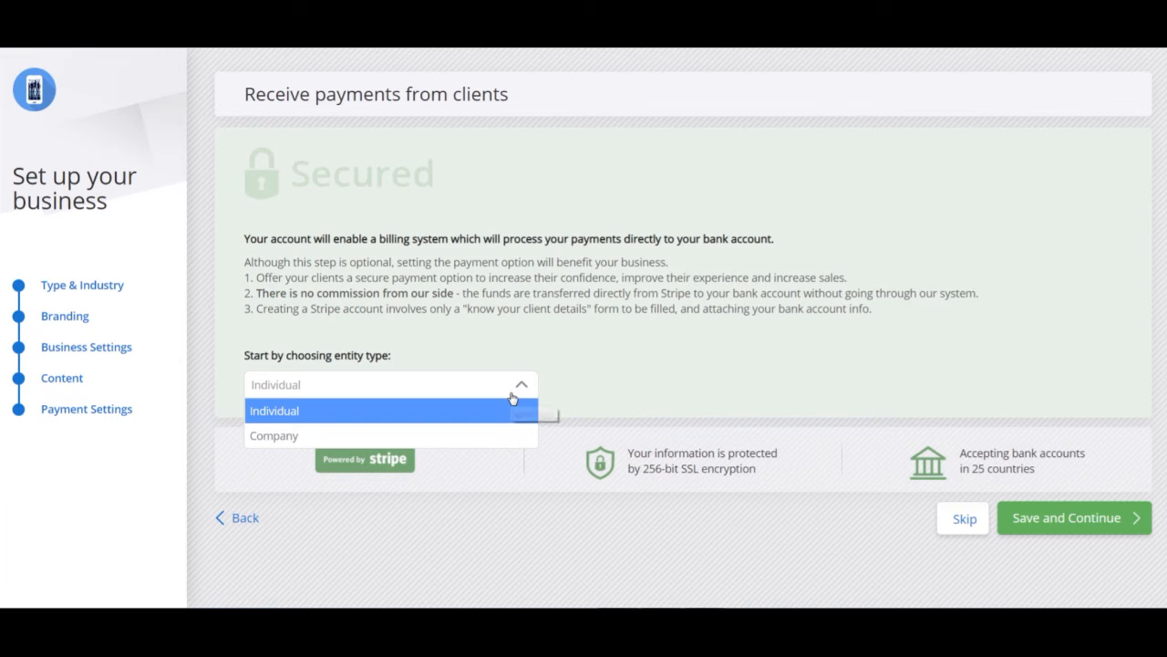
left_click(566, 370)
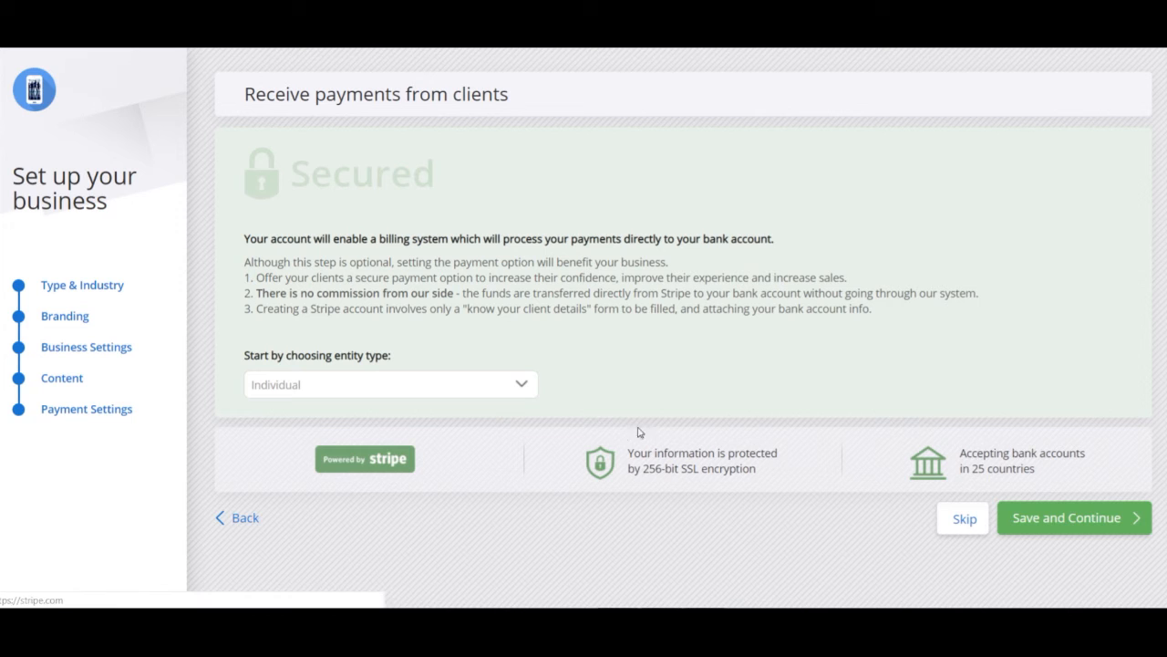
Step: Skip the payment setup to finish the wizard and proceed to the form for downloading the app
left_click(959, 519)
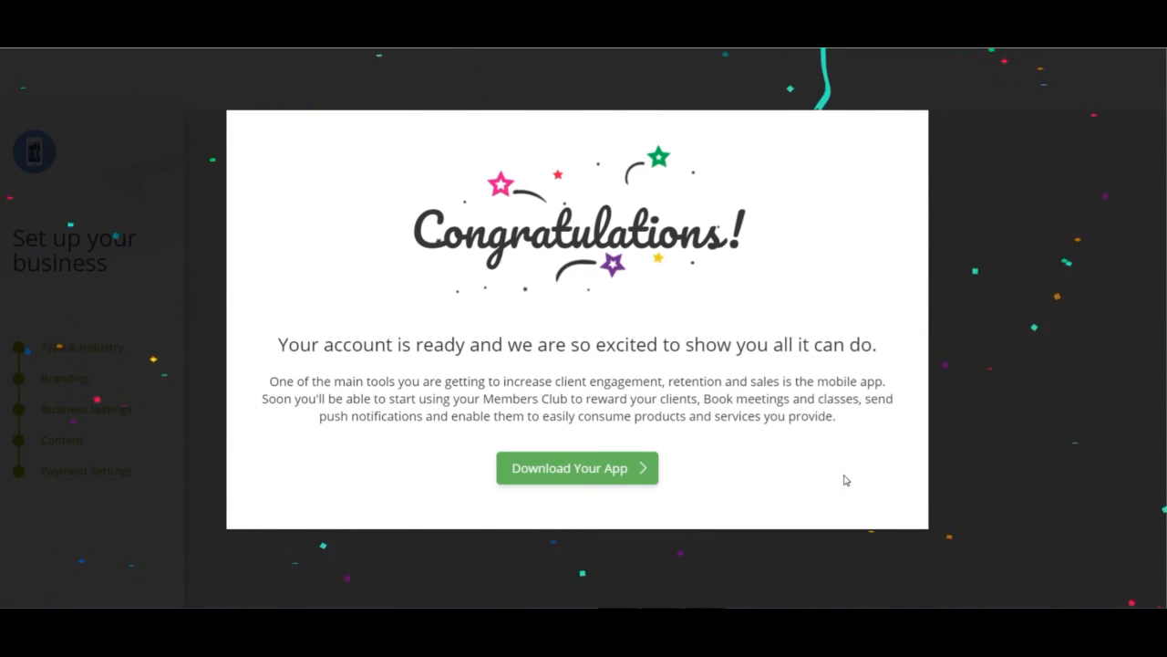
left_click(607, 474)
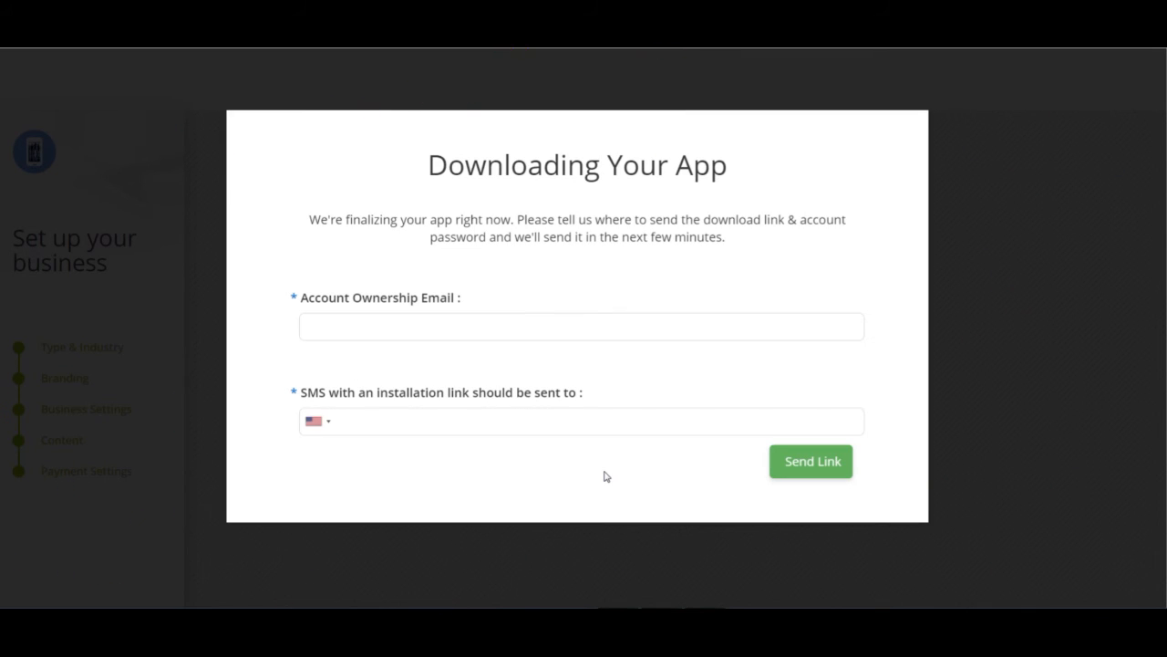